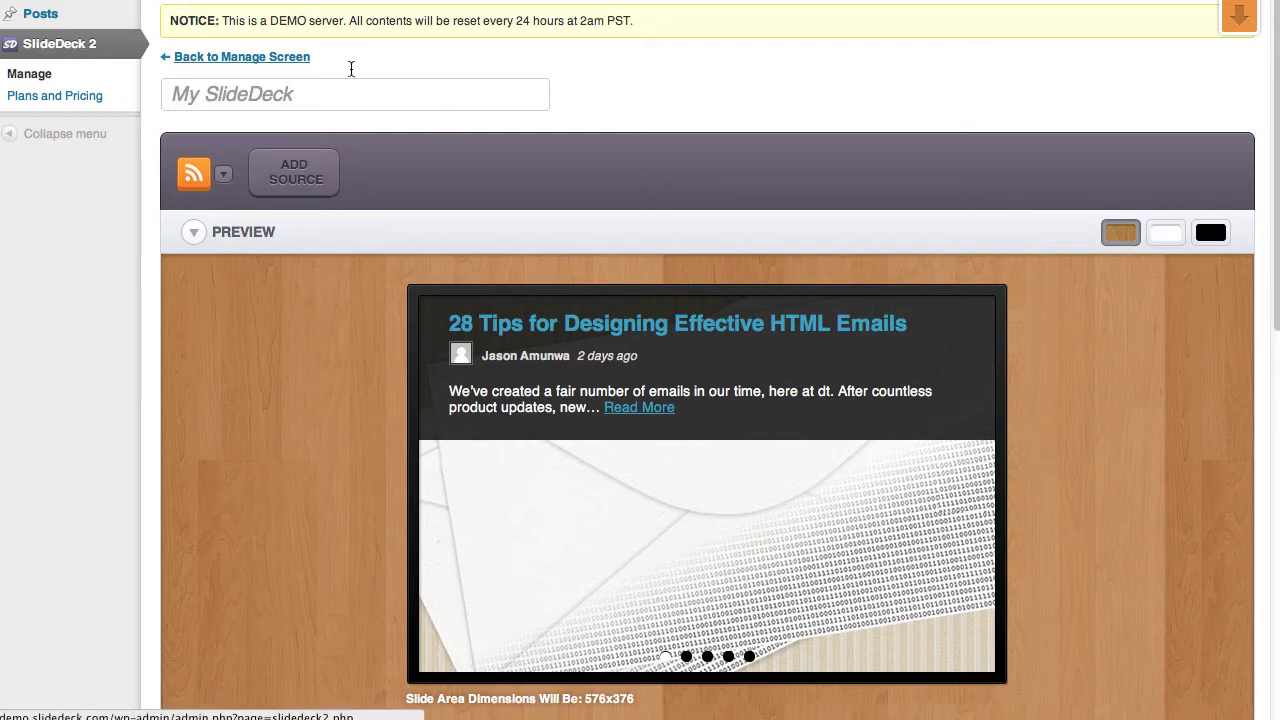
Scroll down to the Lenses grid below the new RSS deck's preview.
scroll(1004, 237, "down", 10)
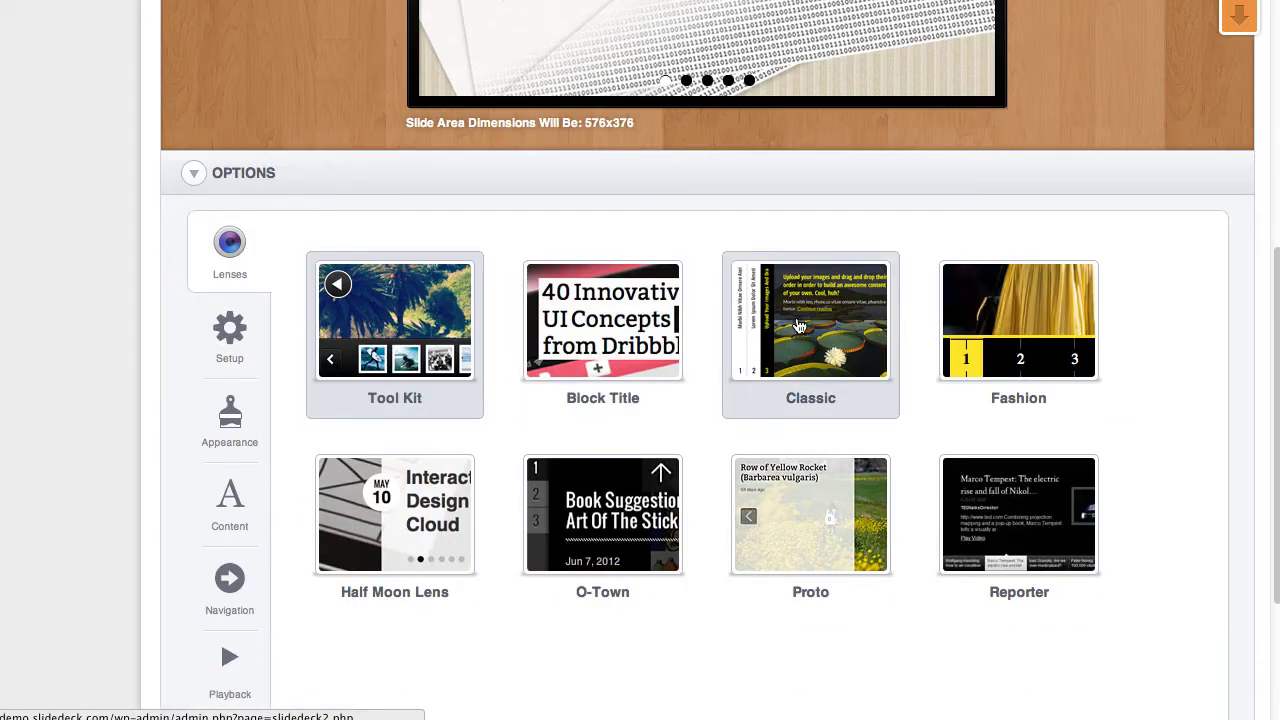
Pick the Classic lens for the deck.
left_click(800, 327)
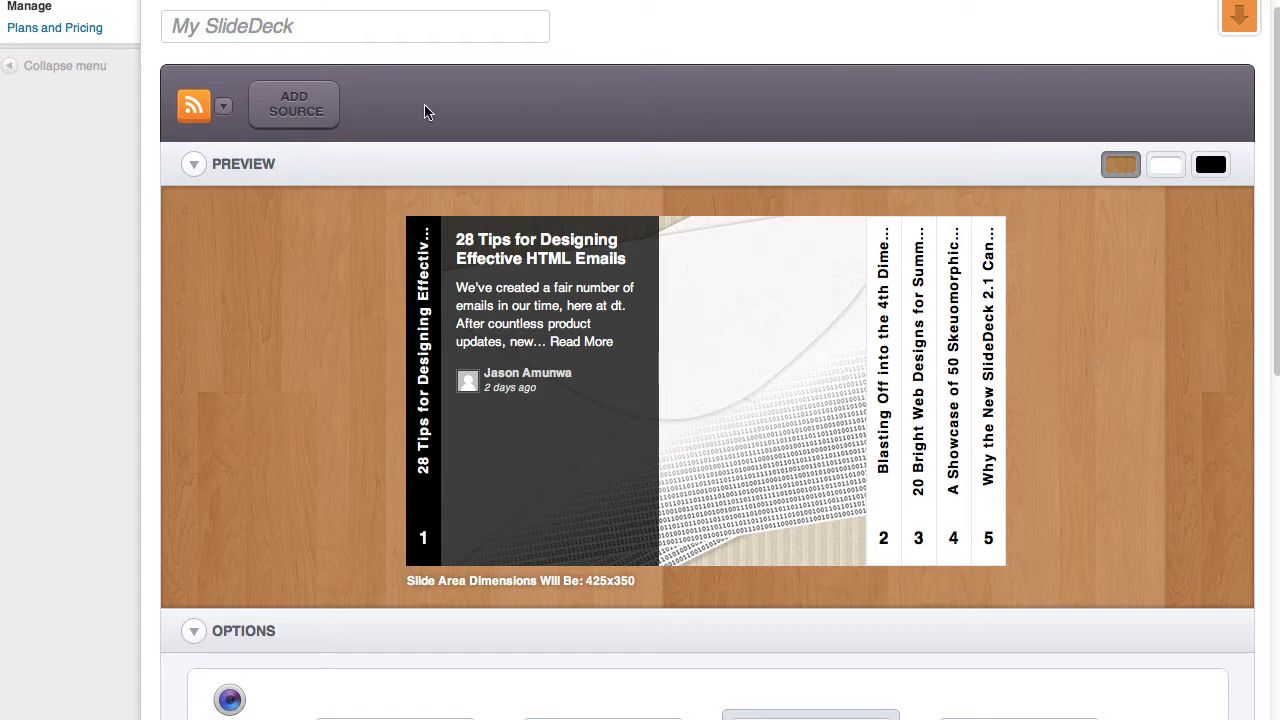
left_click(227, 111)
left_click_drag(560, 240, 320, 242)
type("http://www.theverge.com/rss/index.xml")
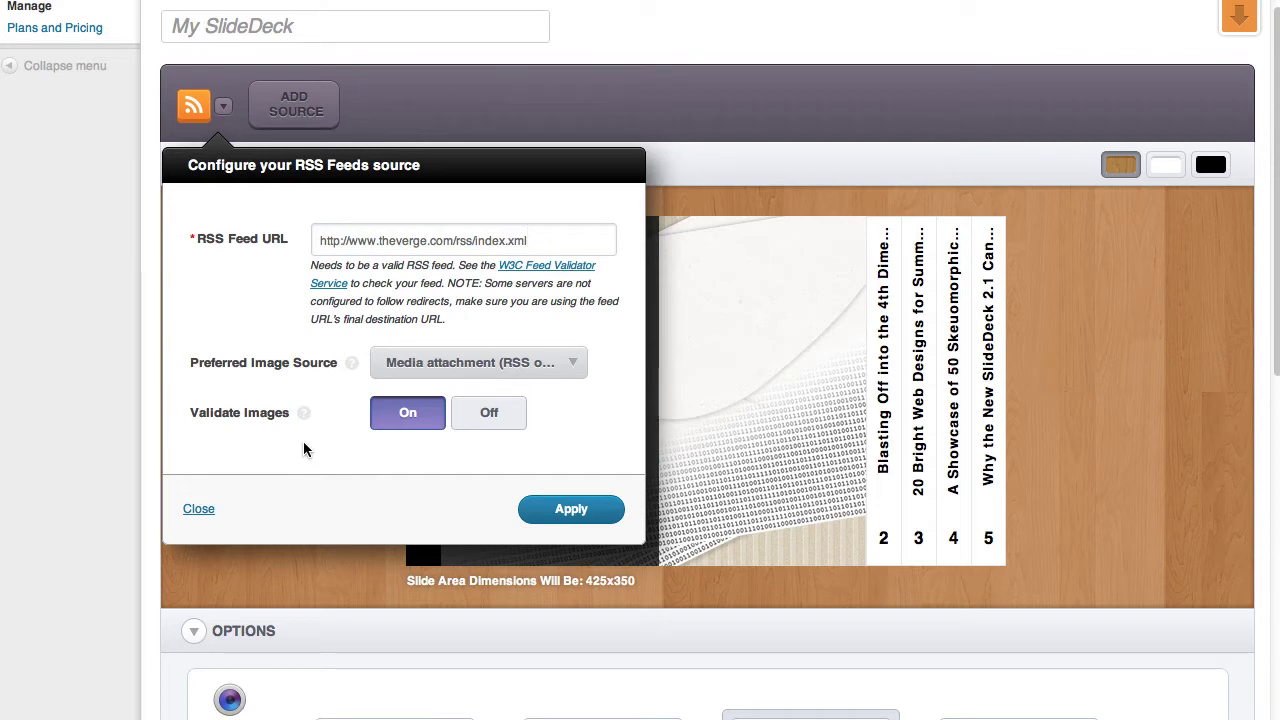
left_click(576, 506)
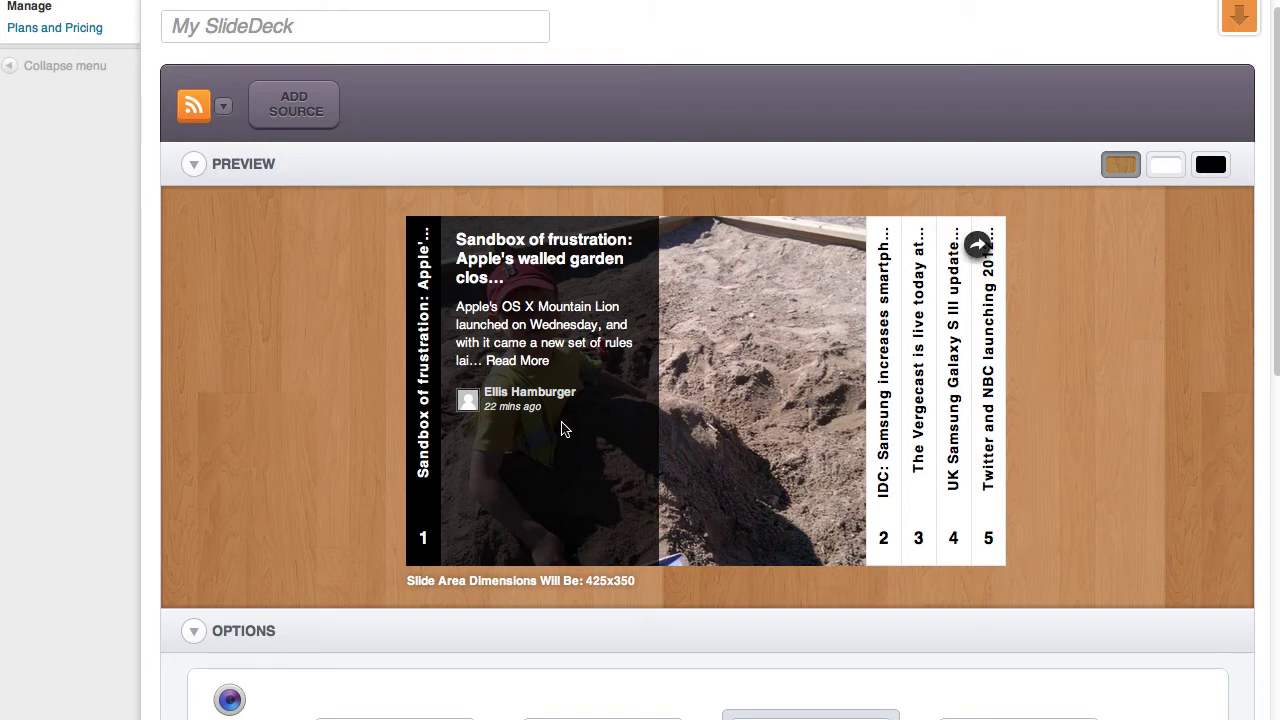
Preview the five Verge stories one by one, then bring up the Setup options.
left_click_drag(452, 234, 604, 420)
left_click(735, 395)
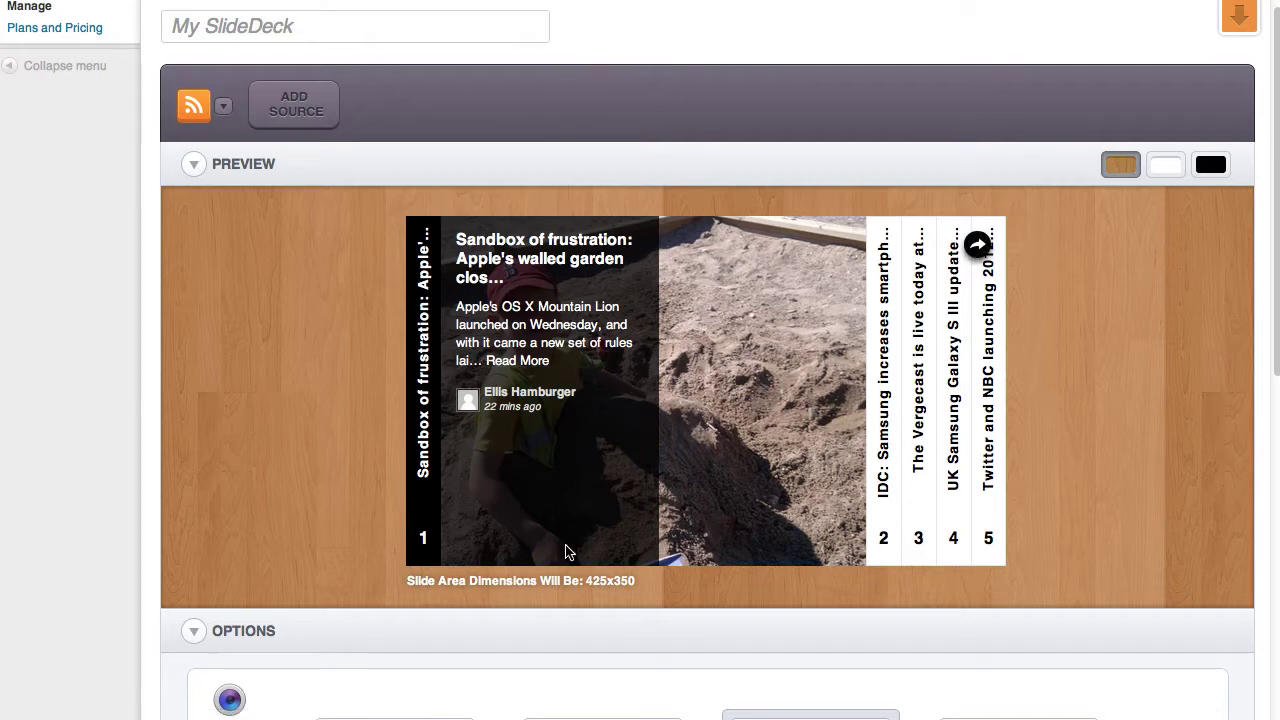
left_click(878, 470)
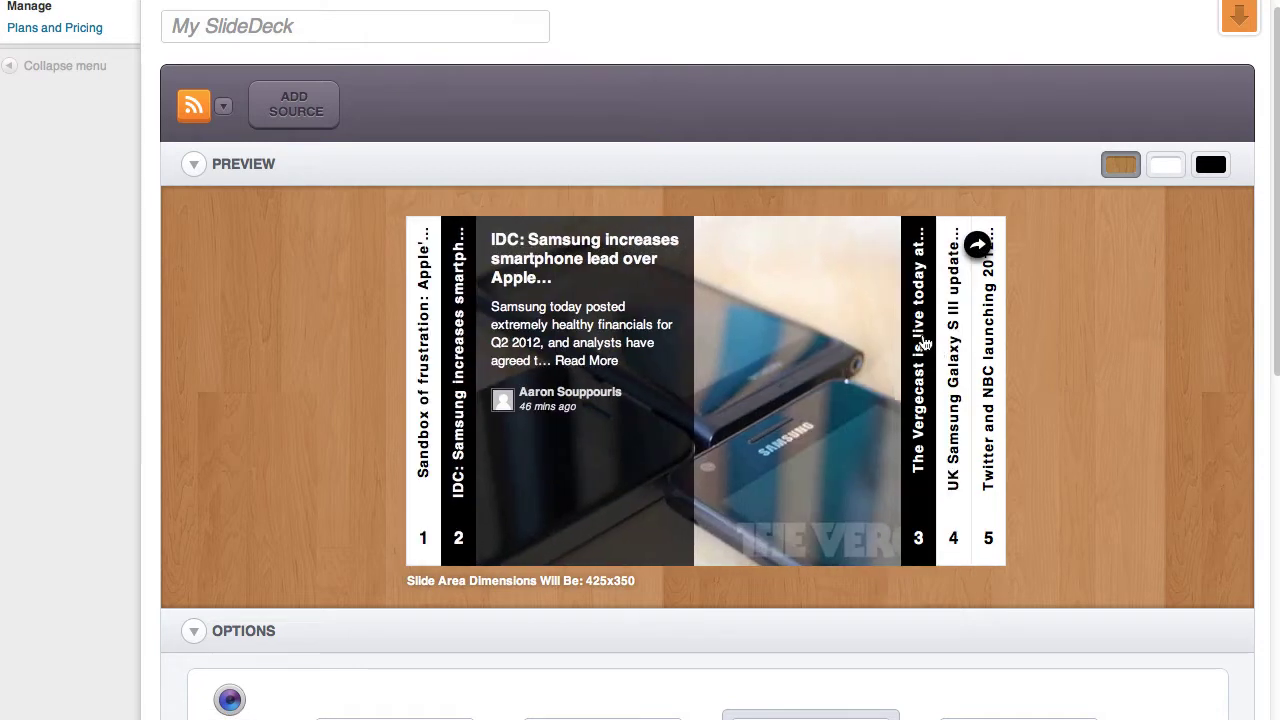
left_click(925, 345)
left_click(938, 368)
left_click(988, 470)
scroll(1057, 470, "down", 3)
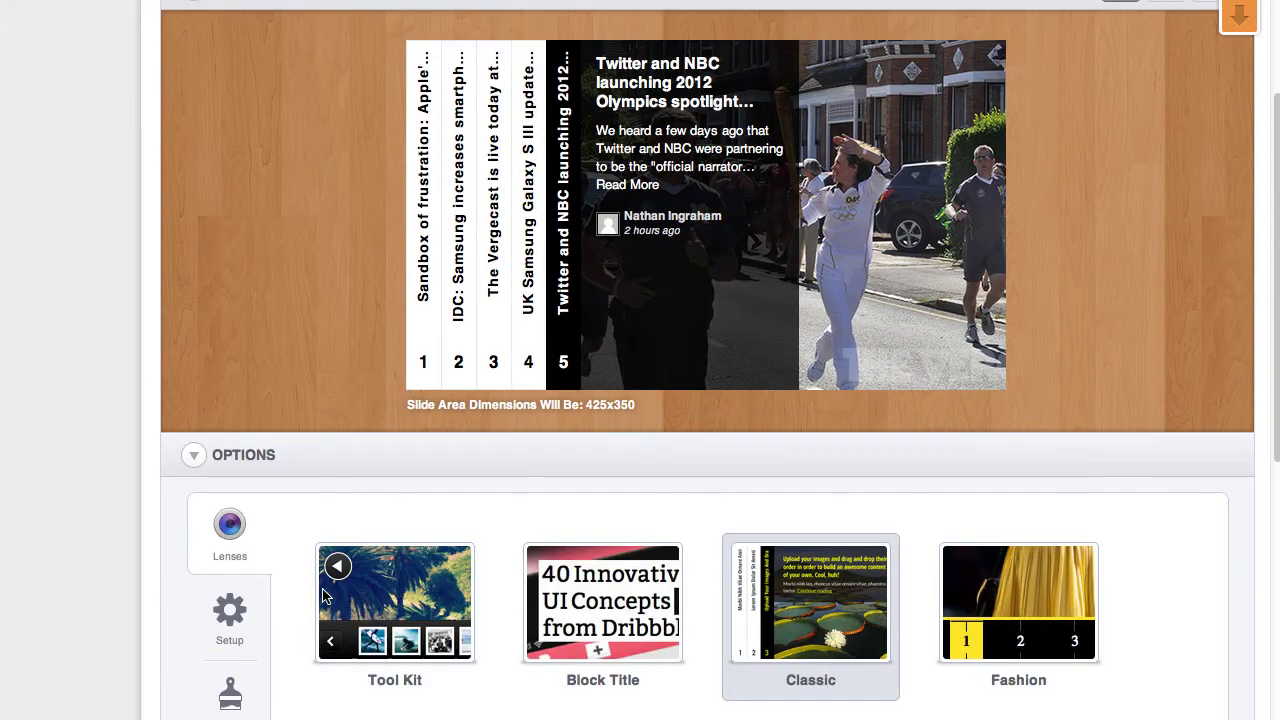
left_click(258, 614)
scroll(123, 591, "down", 3)
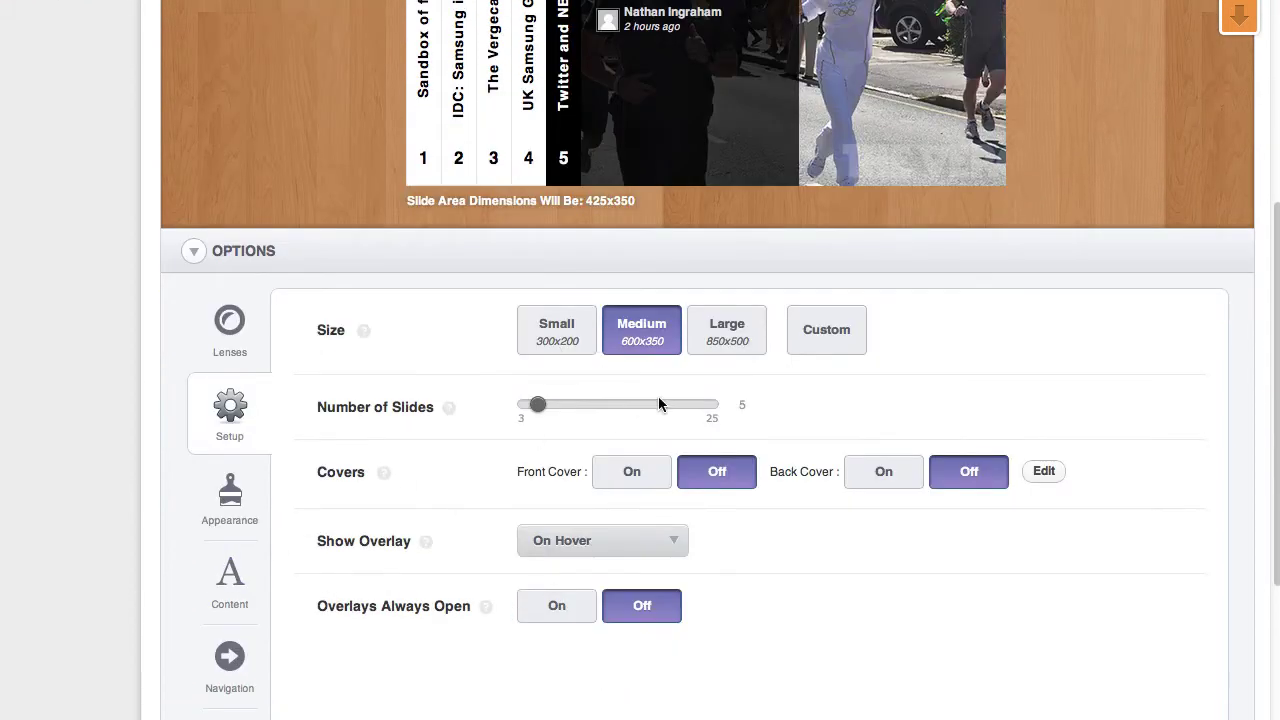
Set the deck to Custom size, 800 px wide by 350 px high.
left_click(820, 341)
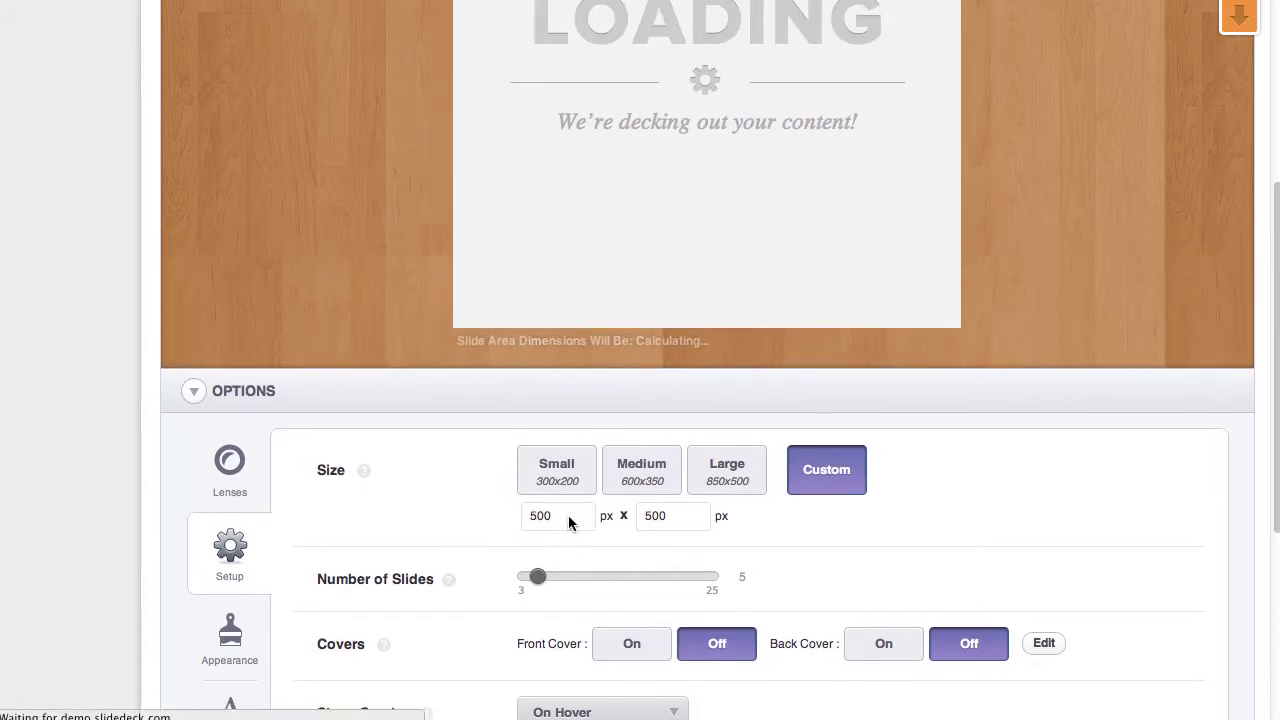
double_click(558, 527)
type("800")
key("Tab")
type("450")
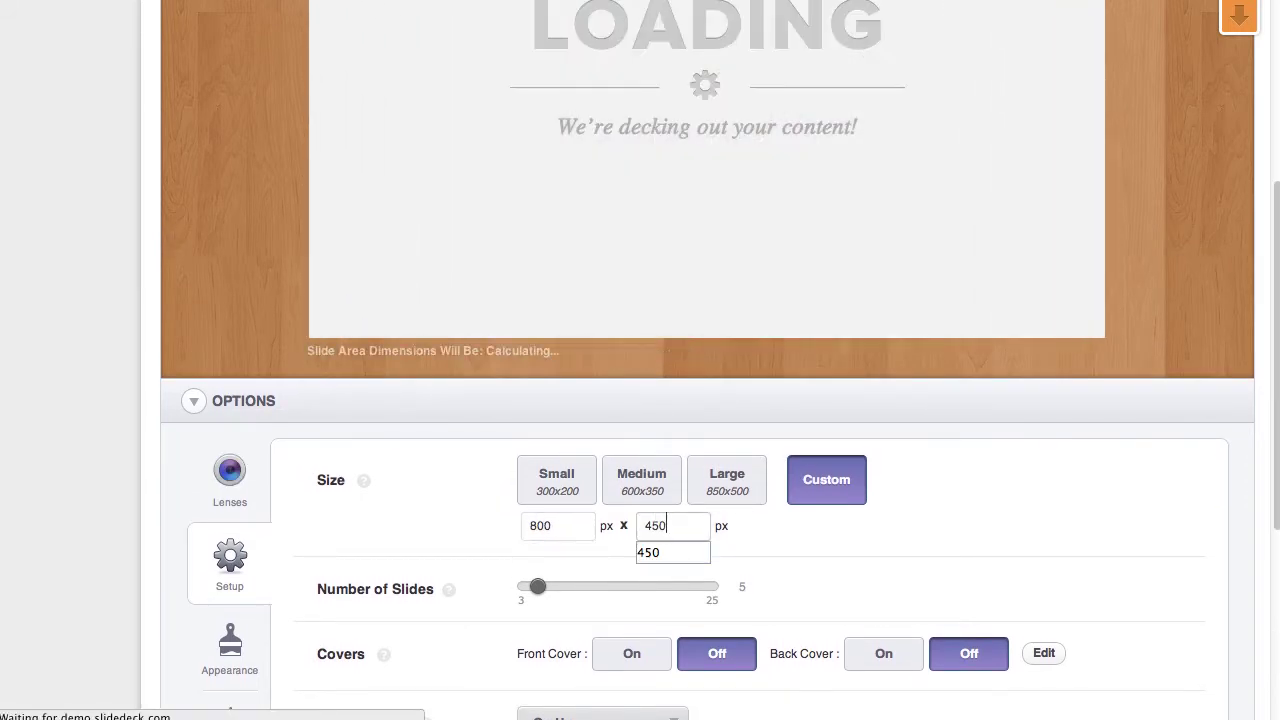
scroll(1243, 378, "up", 3)
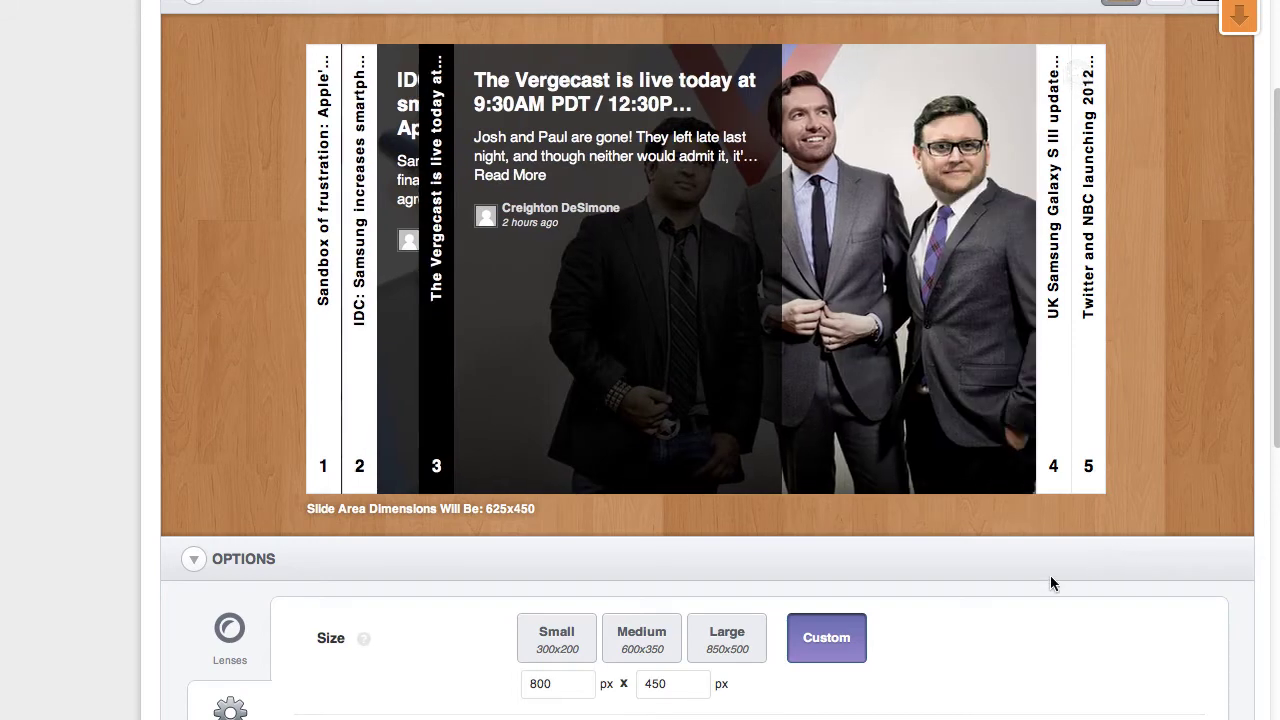
double_click(676, 688)
type("350")
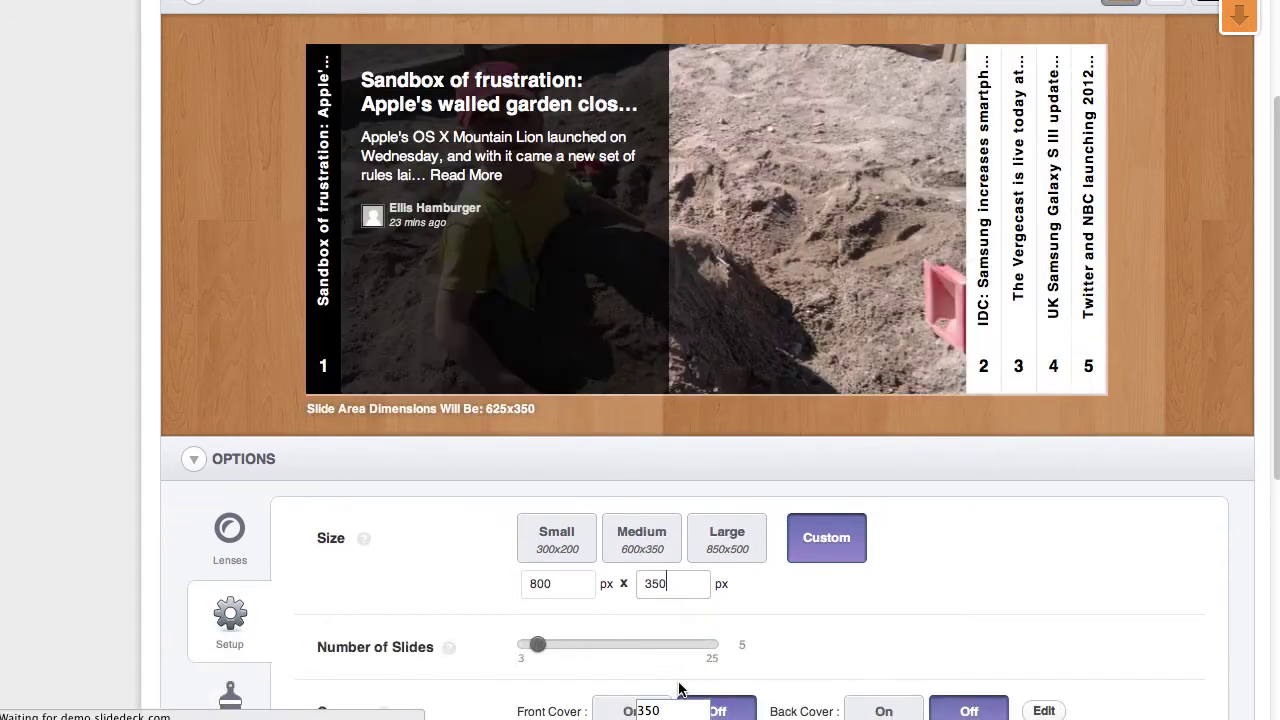
left_click(1000, 220)
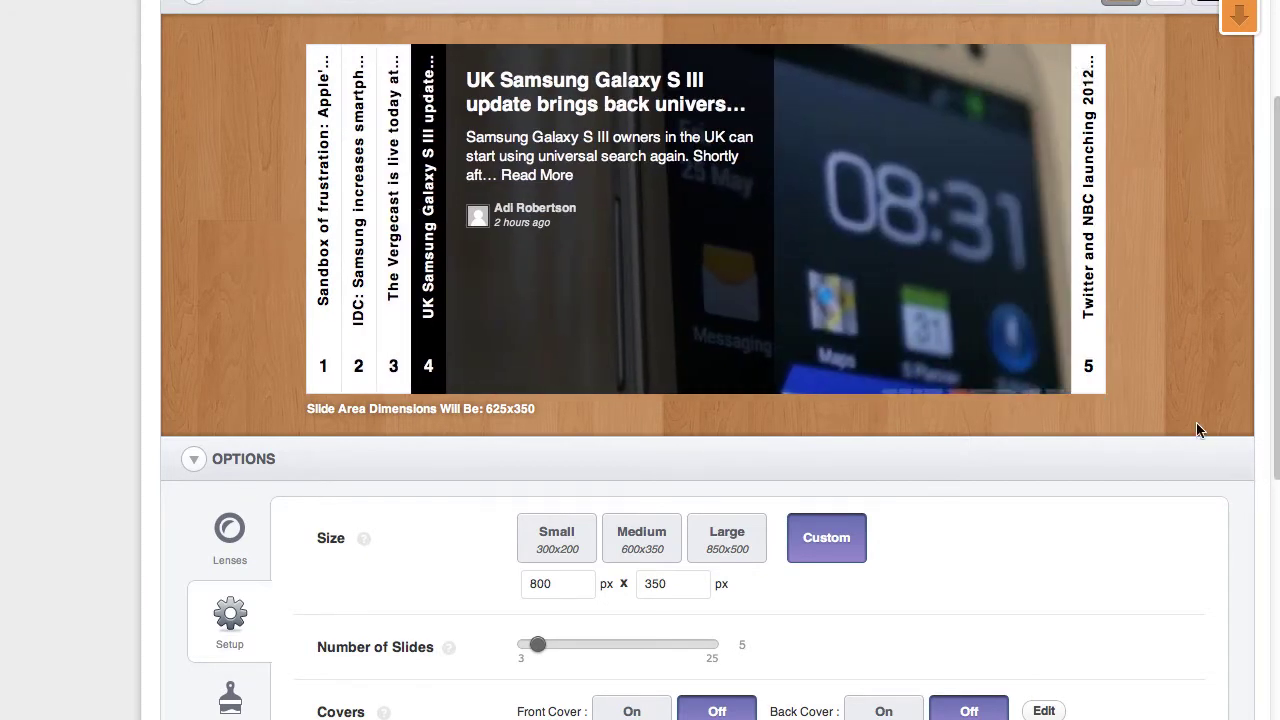
scroll(1179, 382, "down", 3)
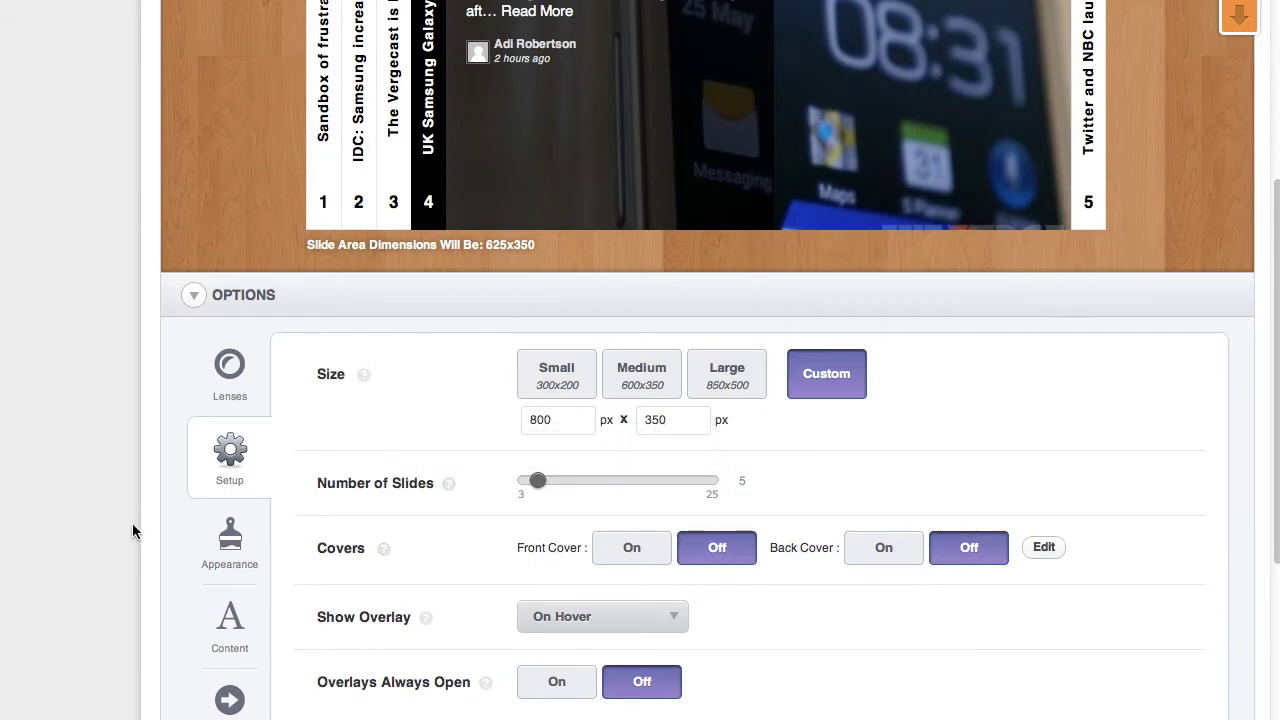
scroll(136, 535, "down", 3)
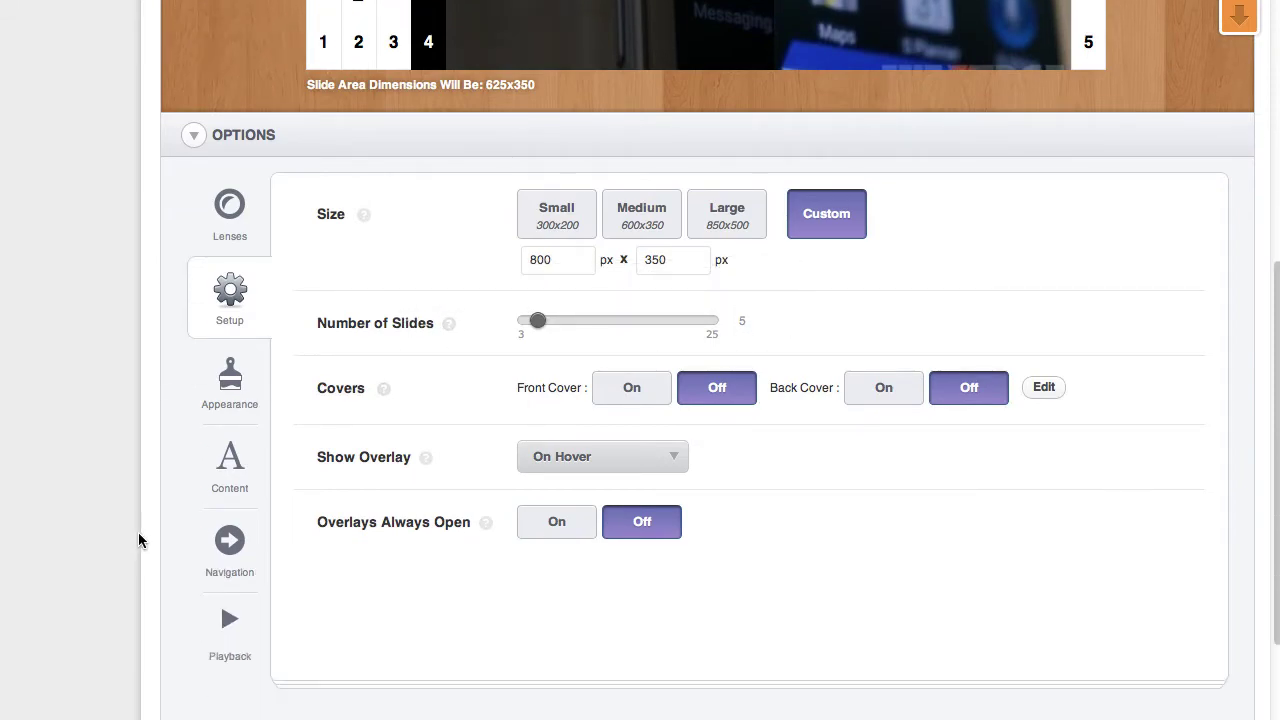
In the Navigation spine options, make the inactive spines grey.
left_click(230, 550)
scroll(163, 524, "up", 8)
scroll(164, 526, "down", 8)
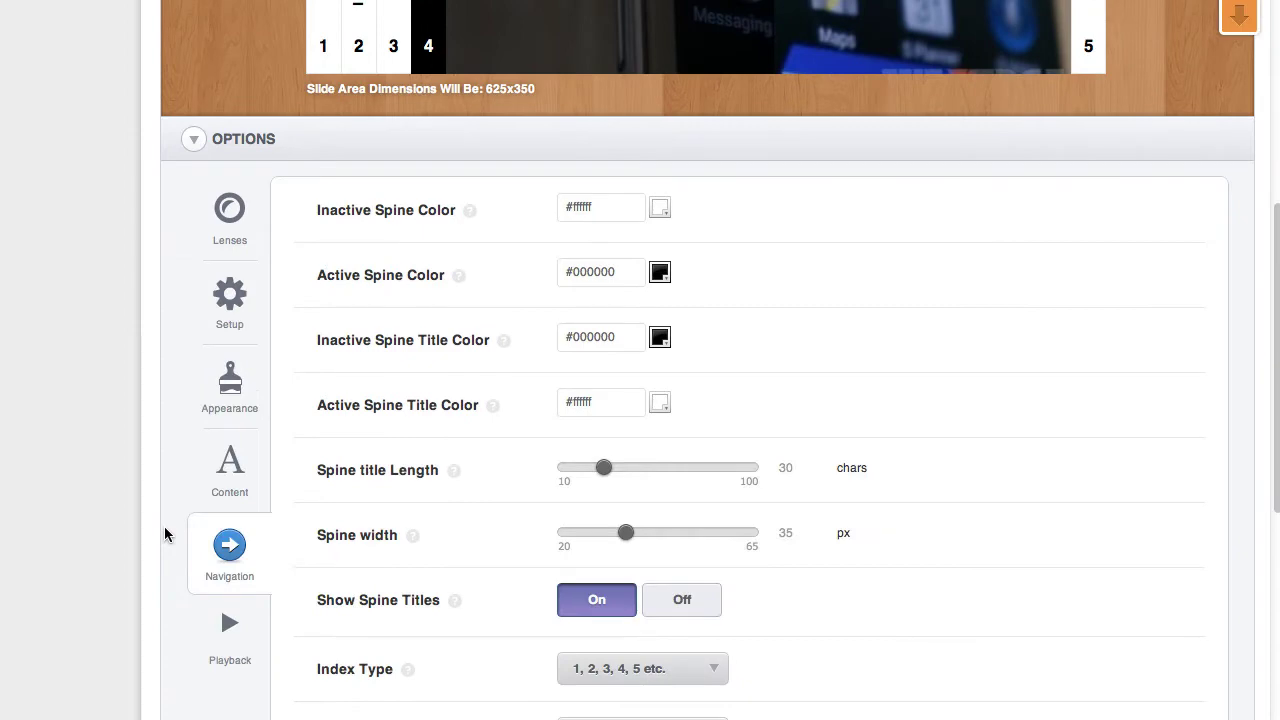
scroll(488, 236, "up", 8)
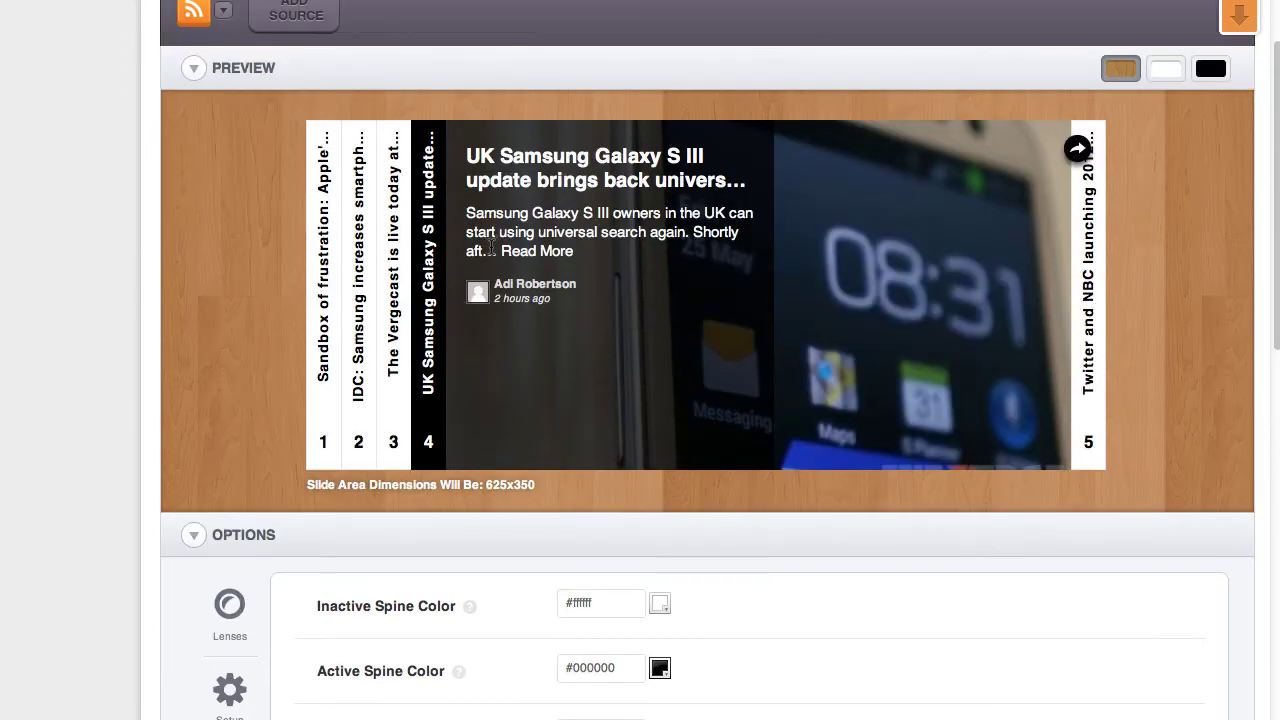
left_click(659, 604)
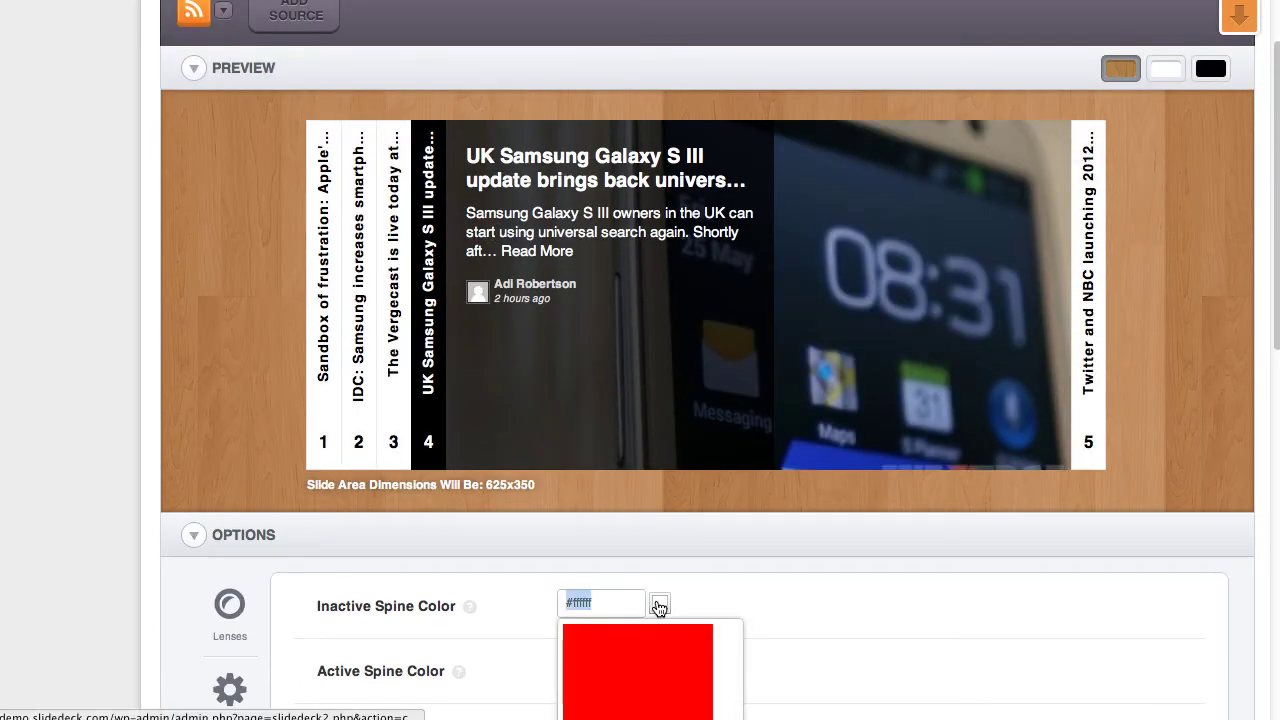
scroll(803, 586, "down", 3)
left_click_drag(602, 514, 553, 535)
left_click(417, 500)
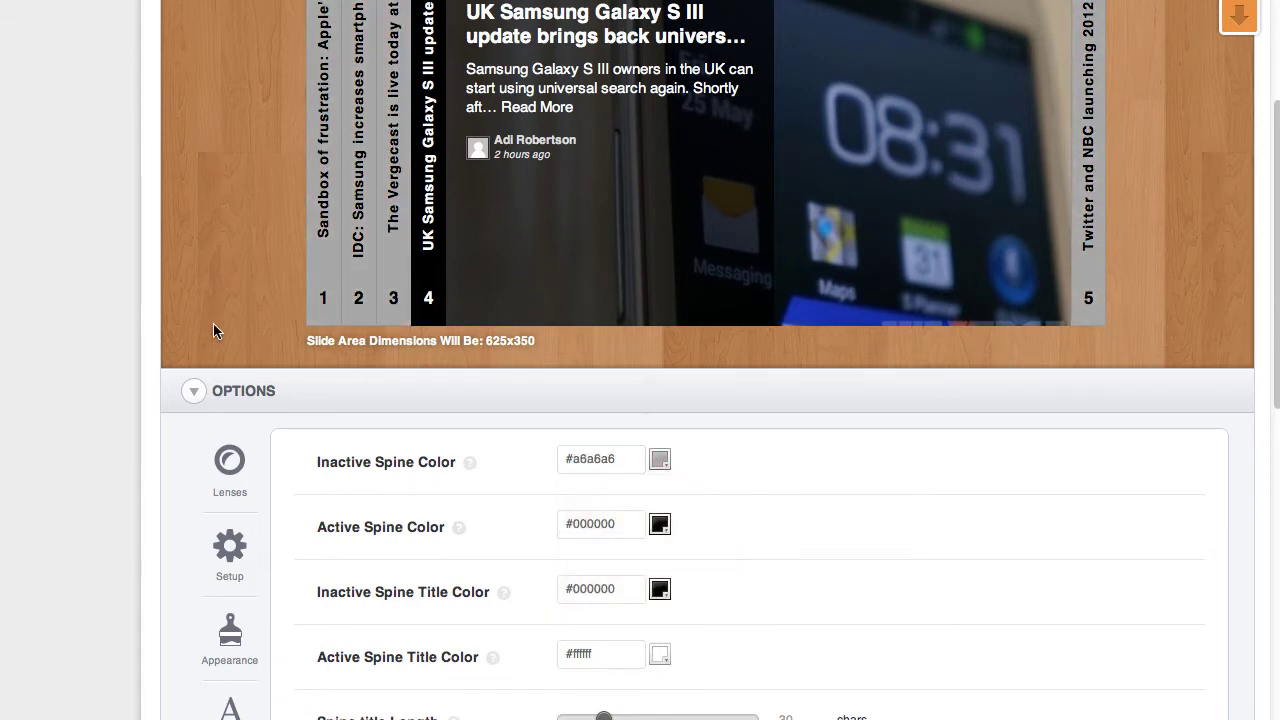
Set the inactive spine title colour to #ffffff and view the Vergecast slide.
left_click(660, 589)
type("#ffffff")
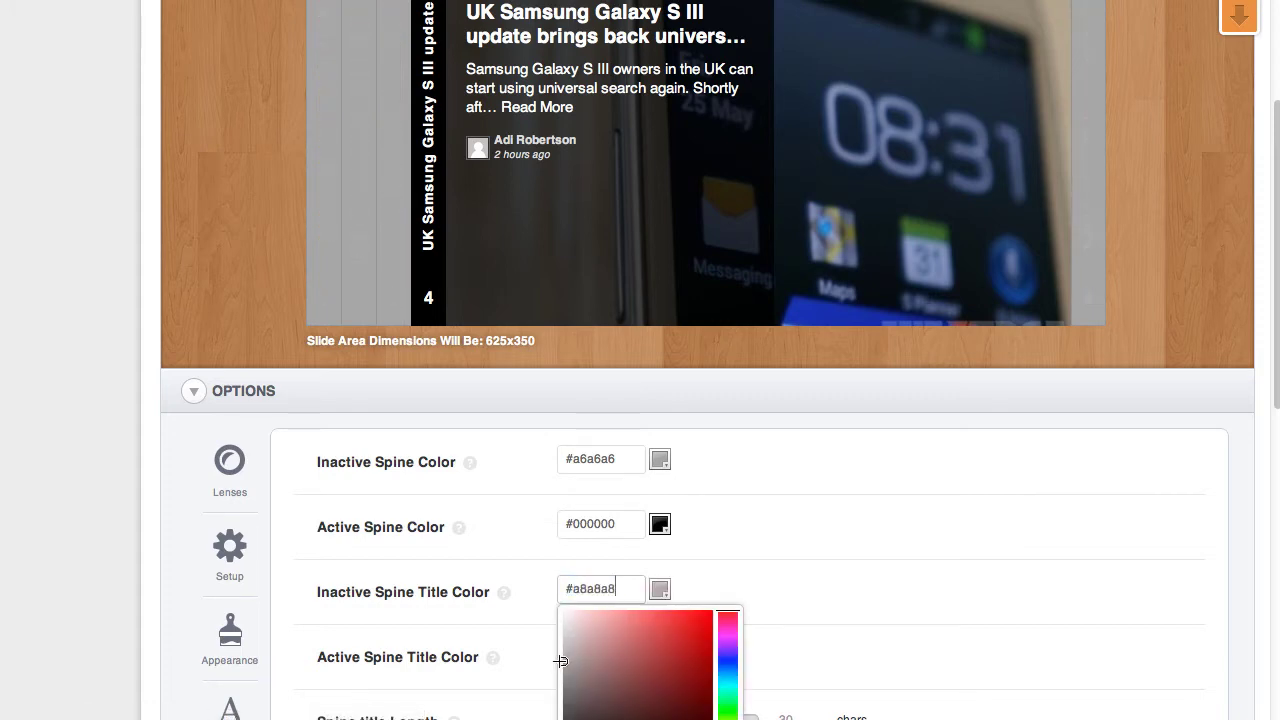
left_click(840, 480)
scroll(862, 505, "up", 2)
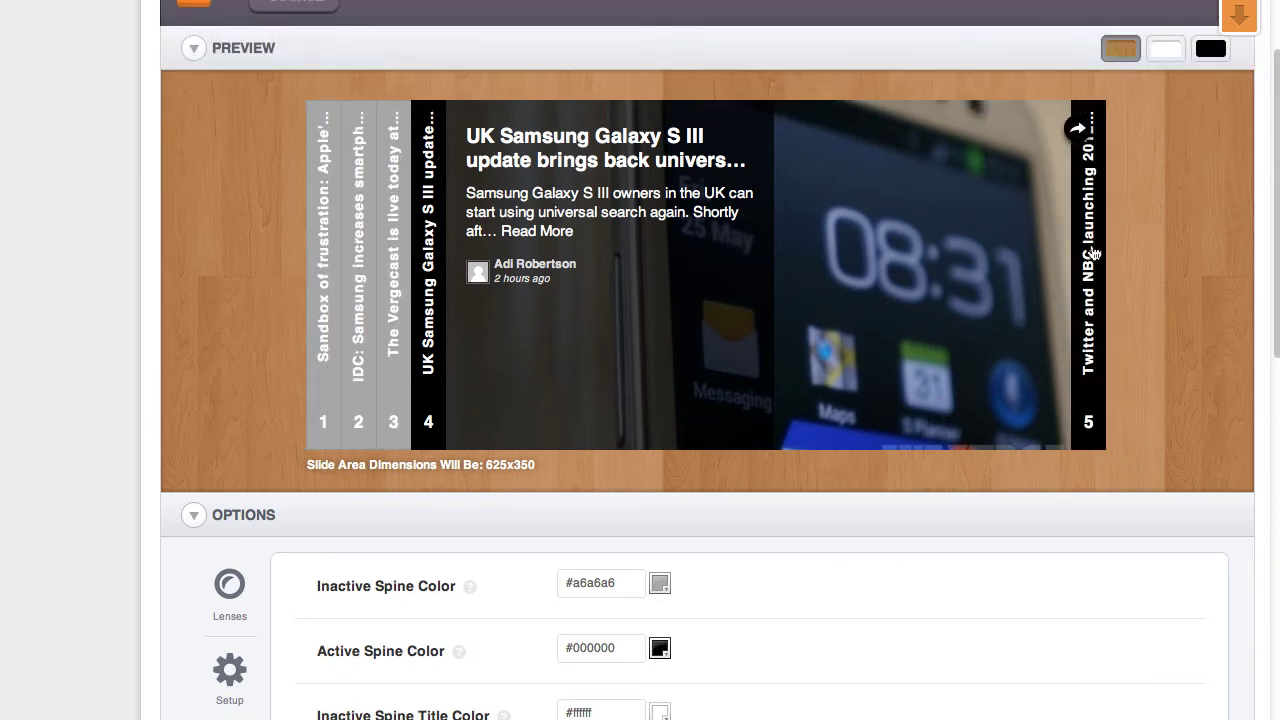
left_click(398, 262)
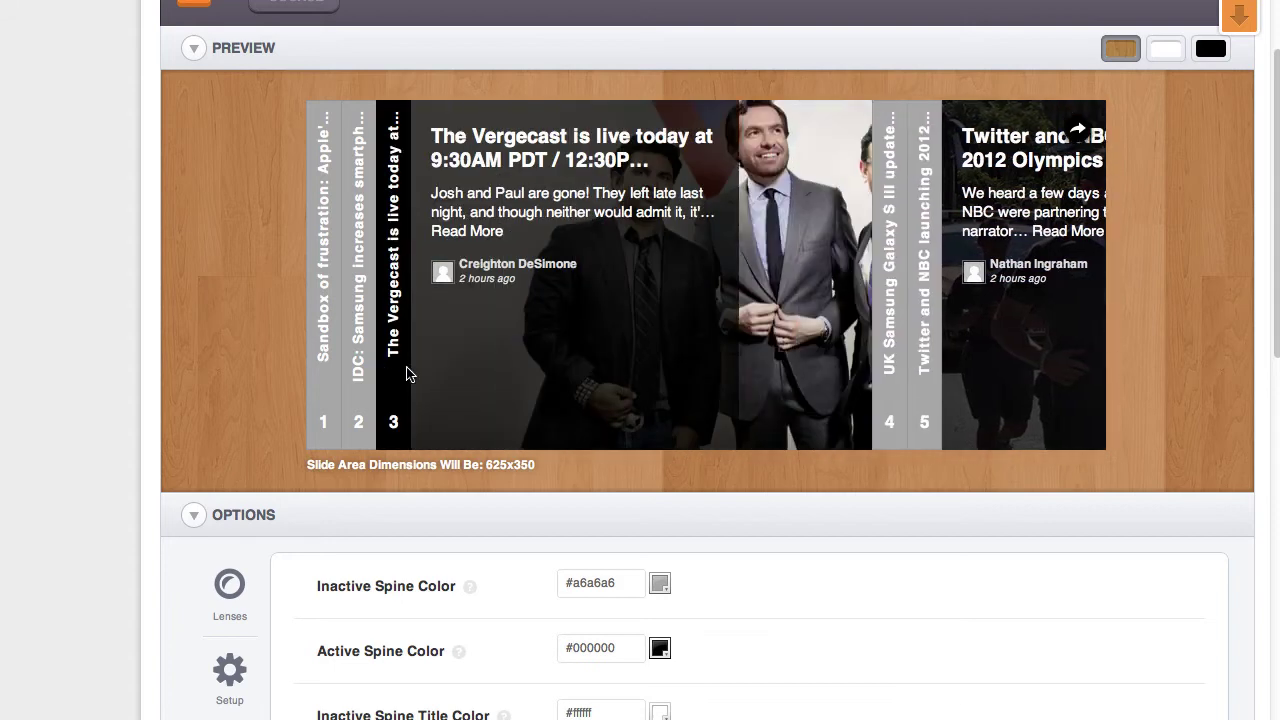
Change the active spine colour to dark grey #2e2e2e and check it on slides 4 and 5.
scroll(291, 332, "down", 3)
left_click(662, 505)
left_click_drag(566, 624, 556, 654)
left_click(221, 285)
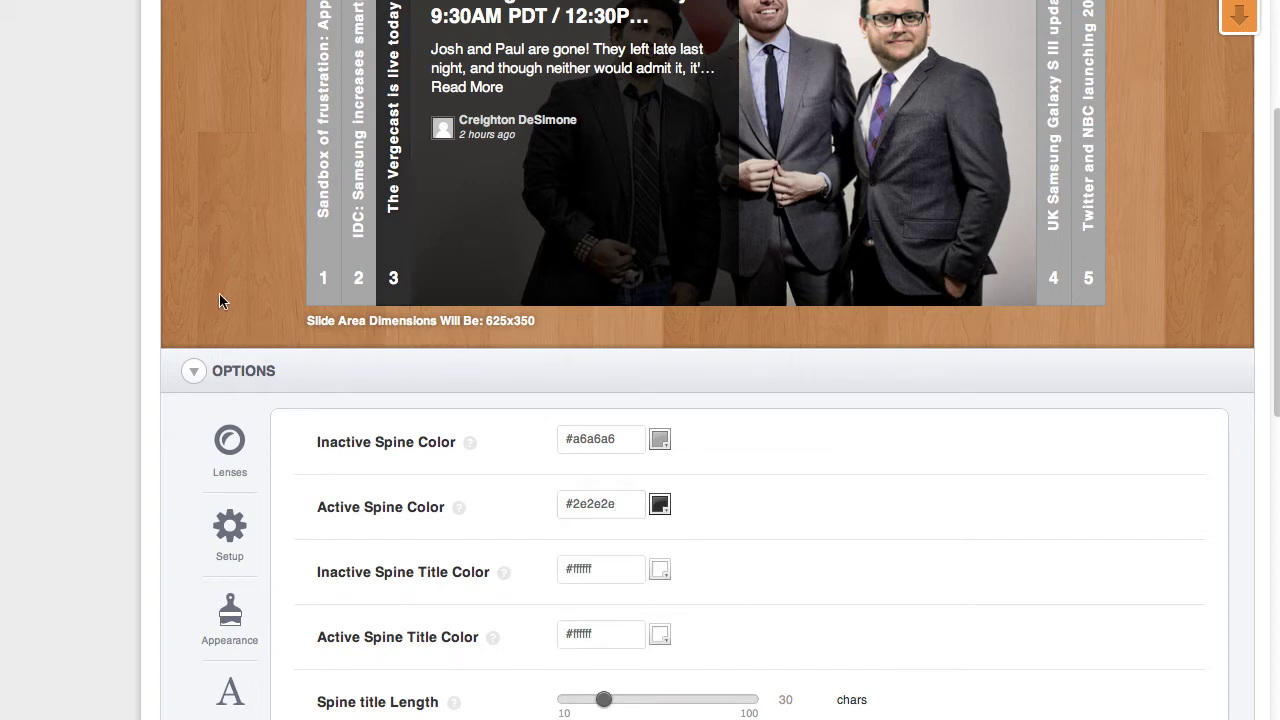
scroll(220, 293, "up", 3)
left_click(1053, 240)
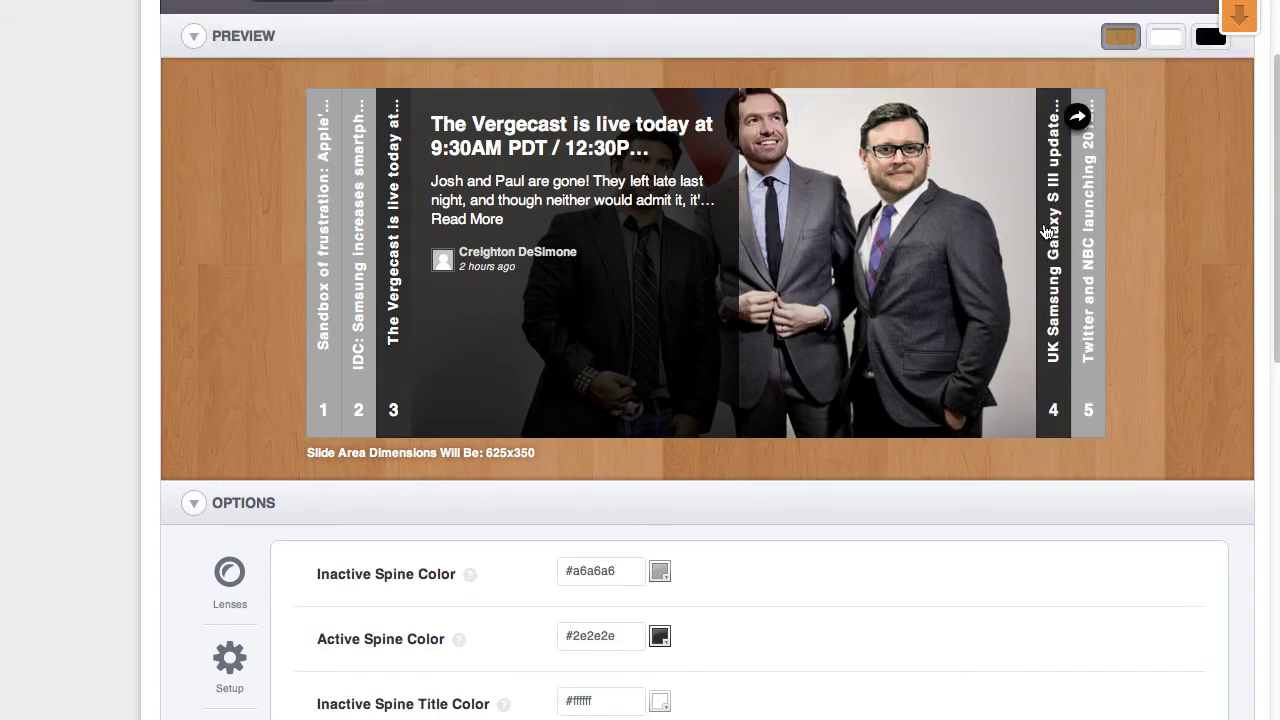
left_click(1086, 240)
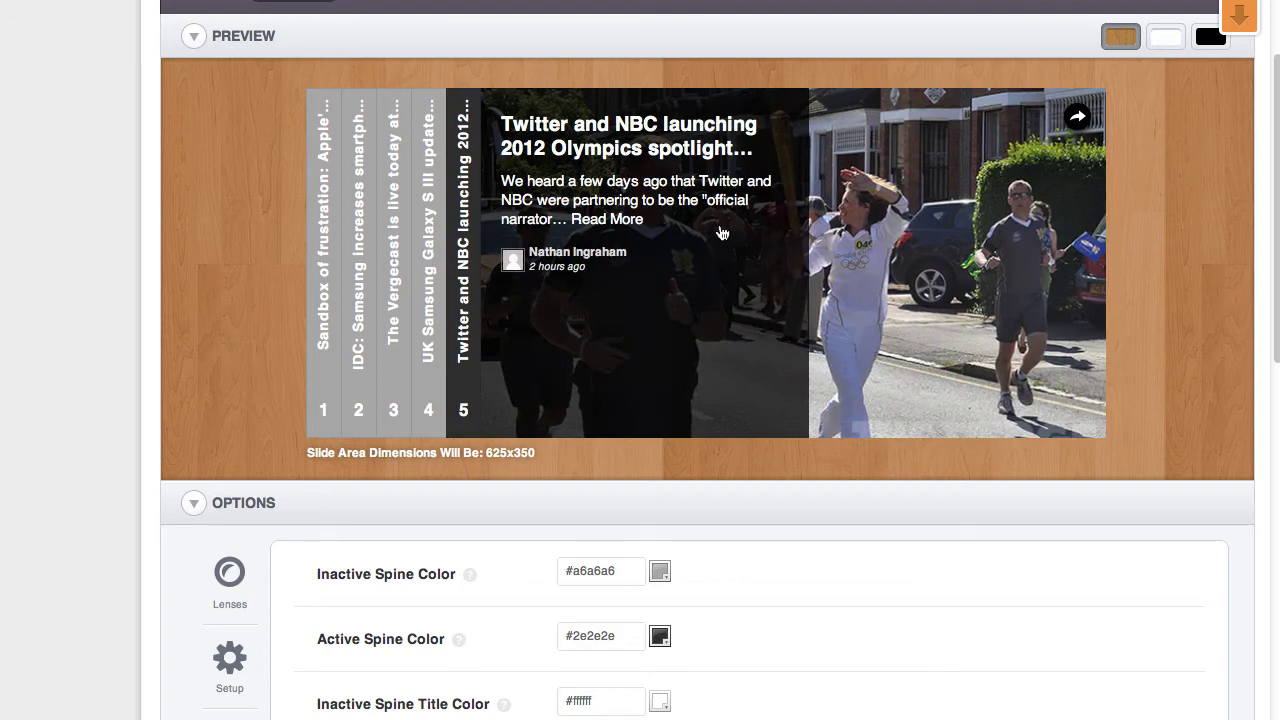
scroll(194, 328, "down", 3)
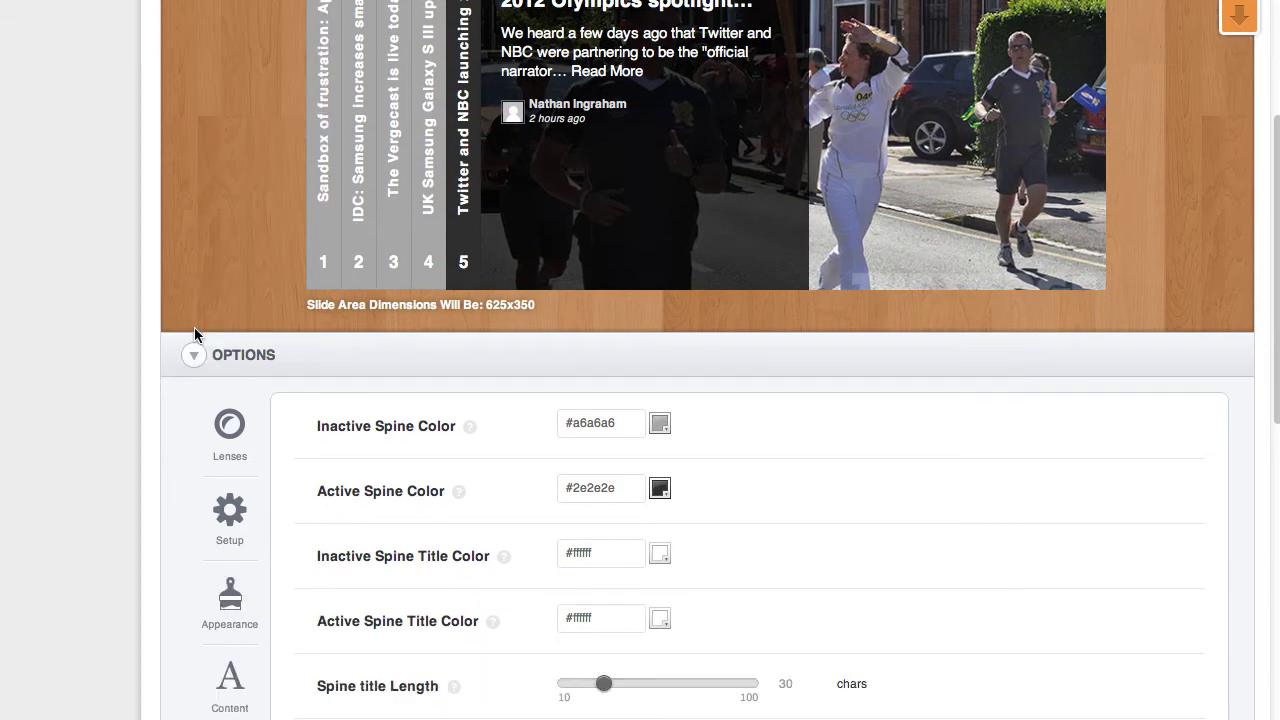
scroll(197, 327, "down", 3)
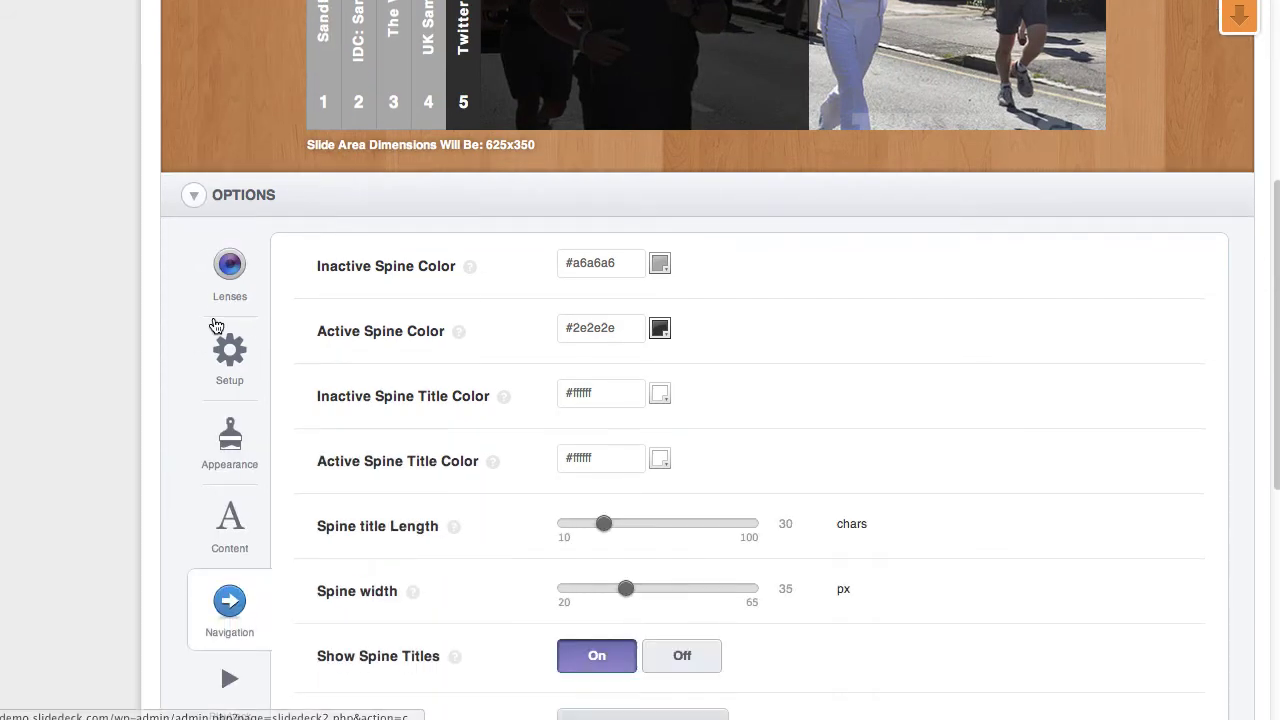
Set Date Format to 'Do not show' and turn off Show Author and Show Author Avatar.
left_click(228, 530)
scroll(138, 518, "down", 5)
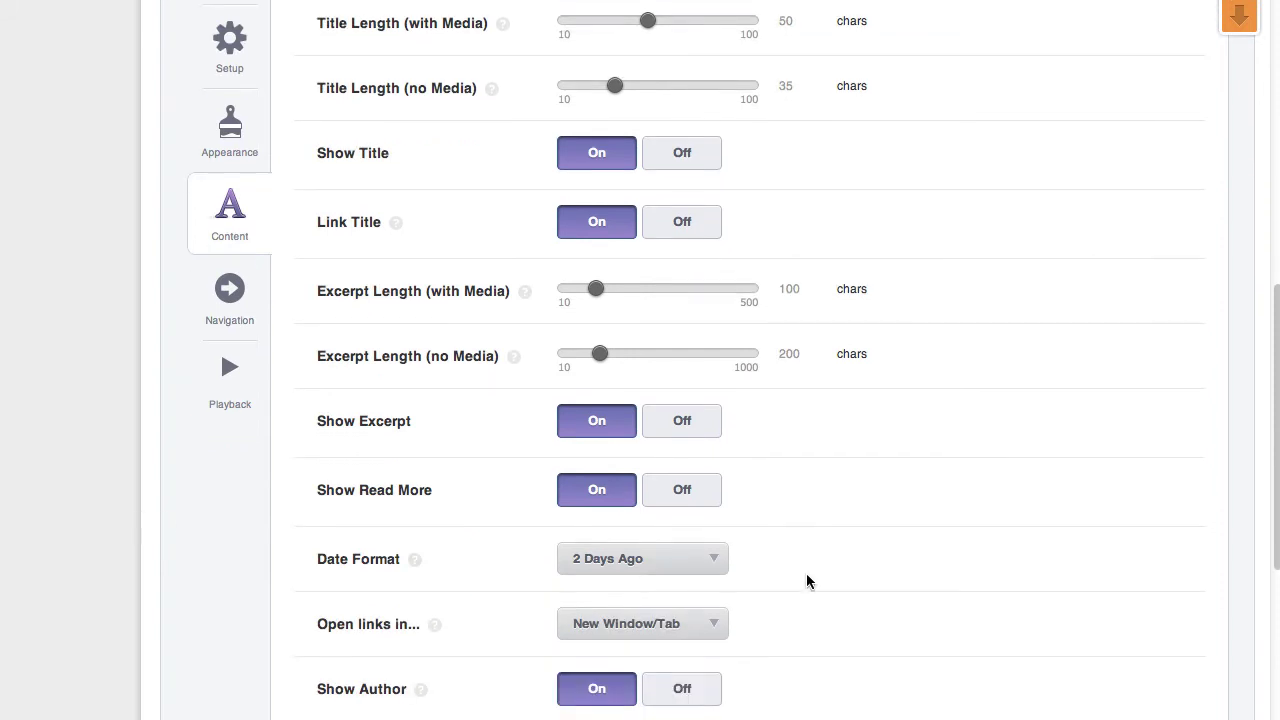
left_click(694, 574)
left_click(657, 329)
scroll(928, 493, "down", 5)
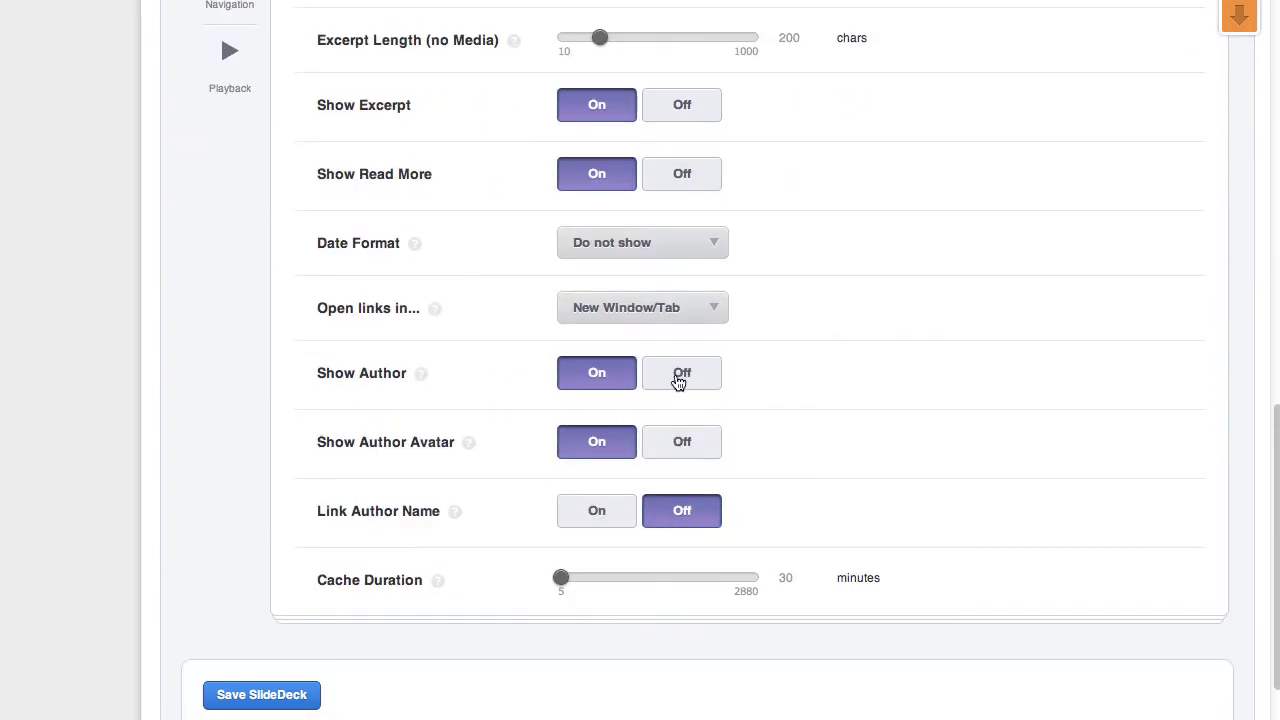
left_click(678, 383)
left_click(688, 441)
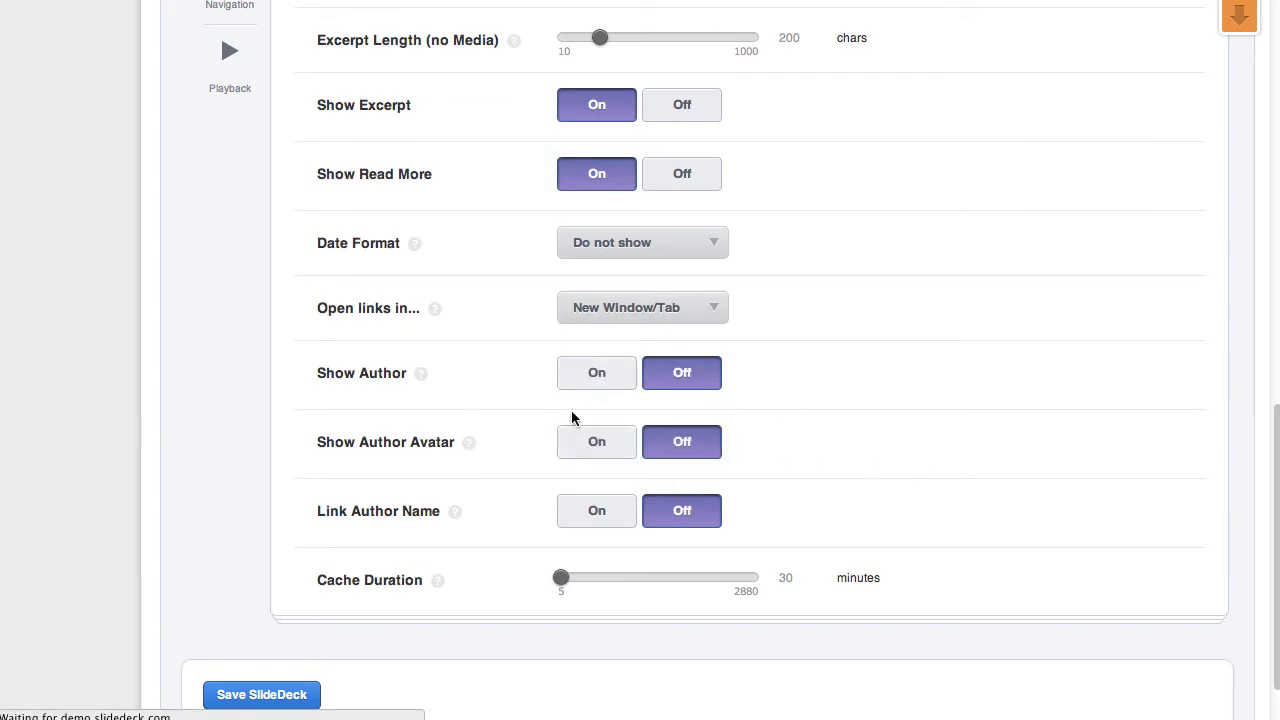
Preview slides 2, 3 and 4 without dates or authors, then return to the Setup settings.
scroll(549, 418, "up", 10)
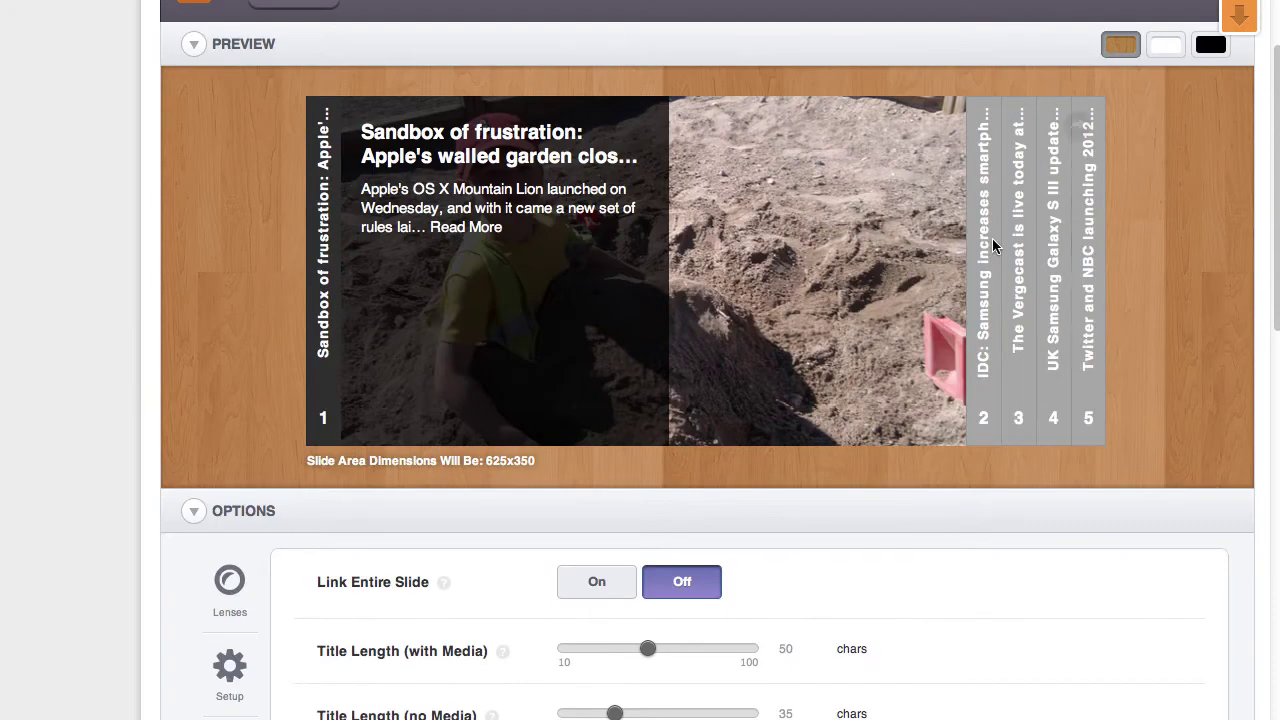
left_click(978, 212)
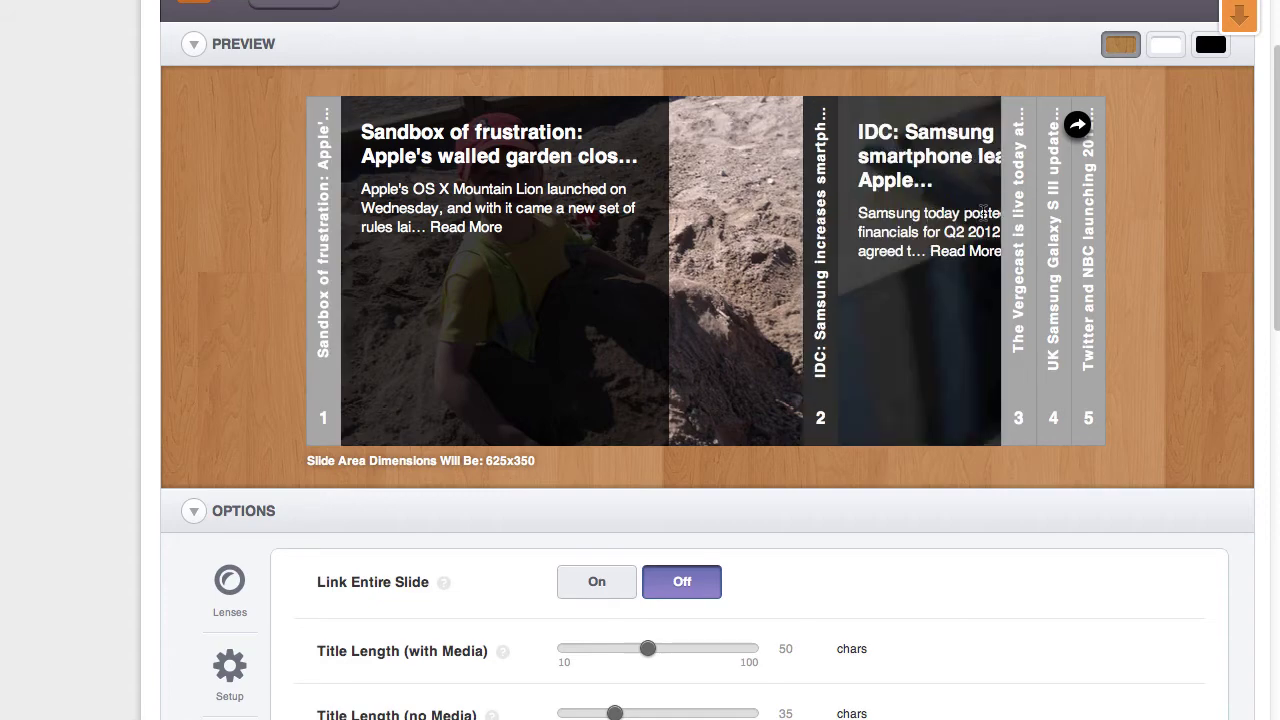
left_click(1018, 260)
left_click(1053, 320)
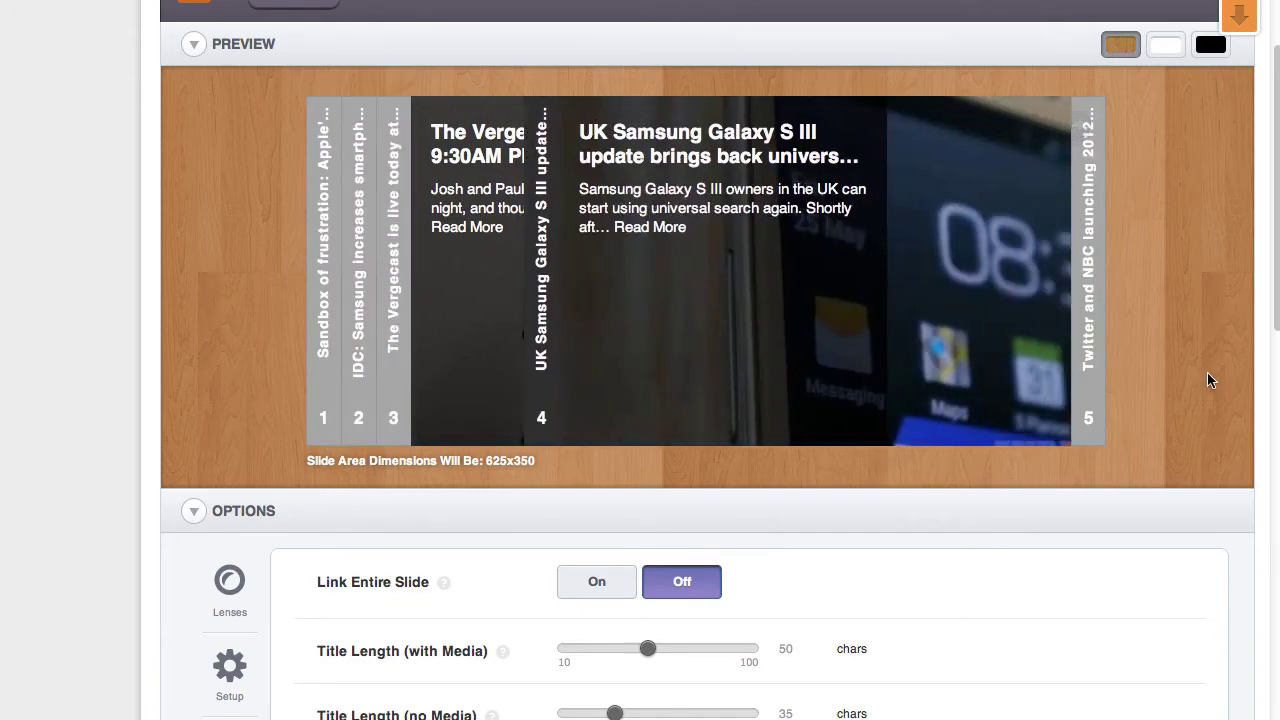
scroll(1177, 363, "down", 6)
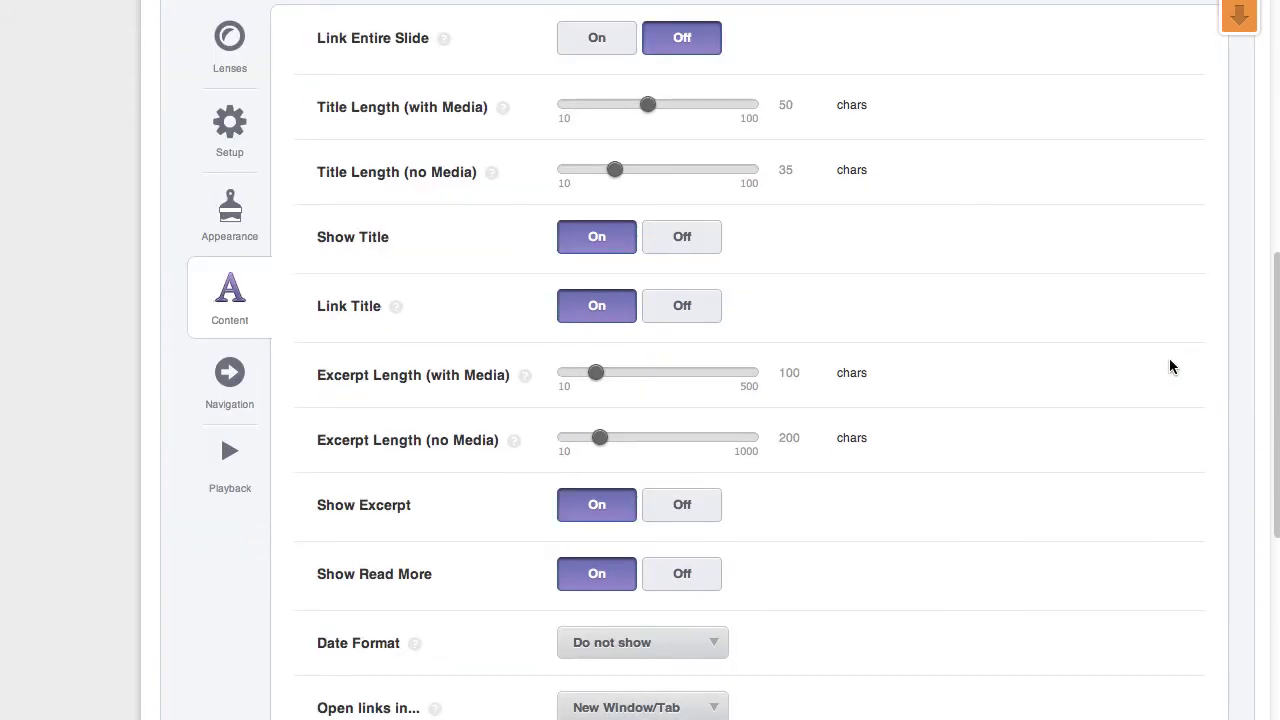
scroll(1051, 368, "up", 7)
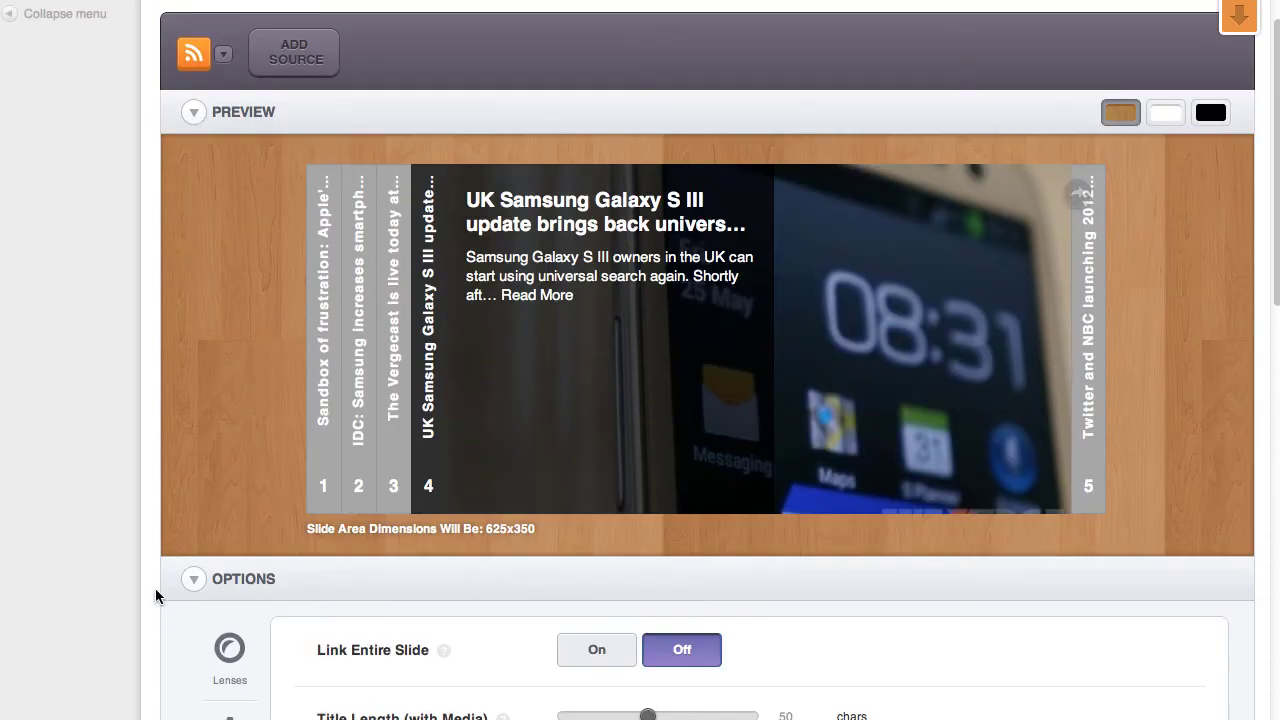
scroll(164, 607, "down", 2)
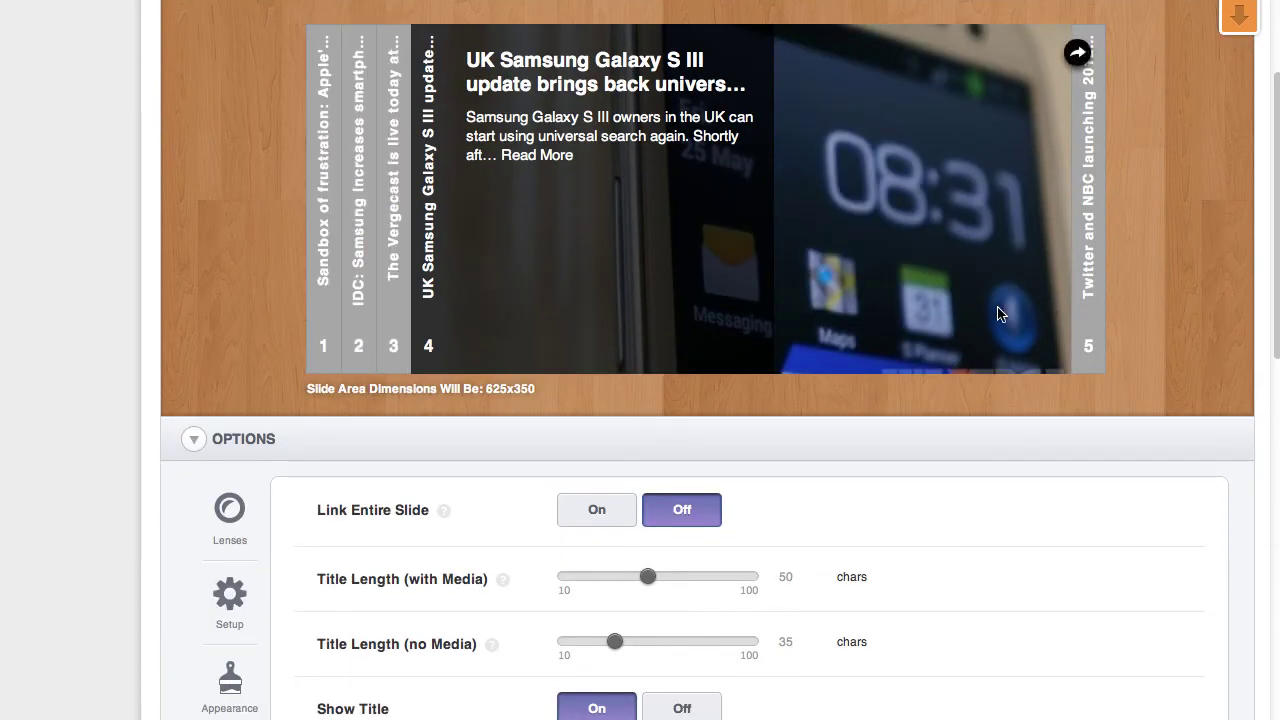
left_click(229, 600)
Enter 3 as the Number of Slides.
scroll(74, 612, "down", 2)
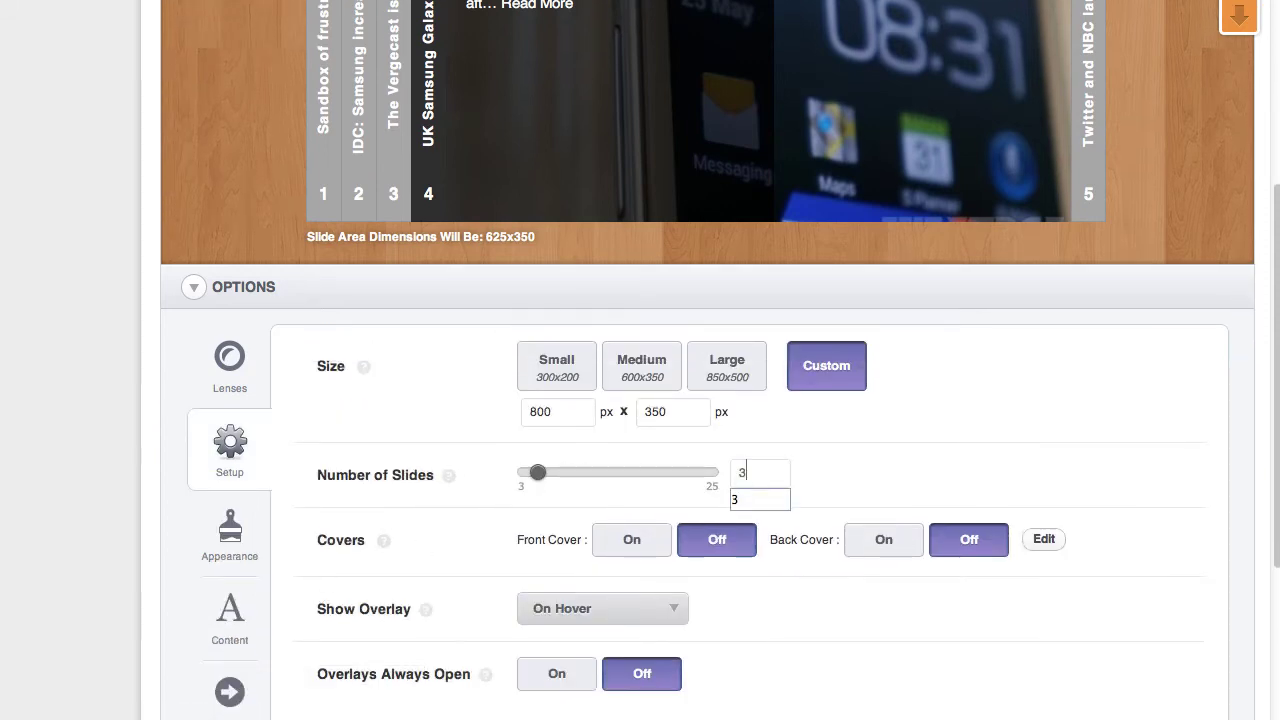
type("3")
scroll(1136, 473, "up", 3)
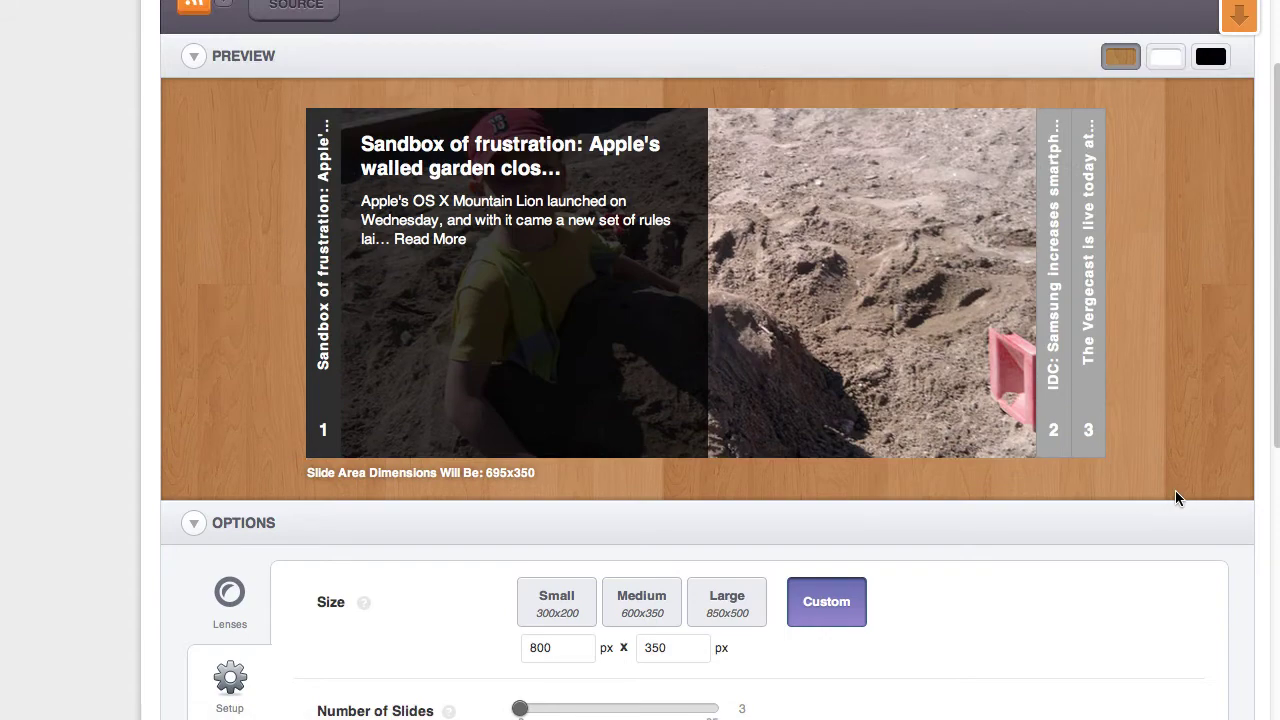
scroll(1166, 328, "down", 5)
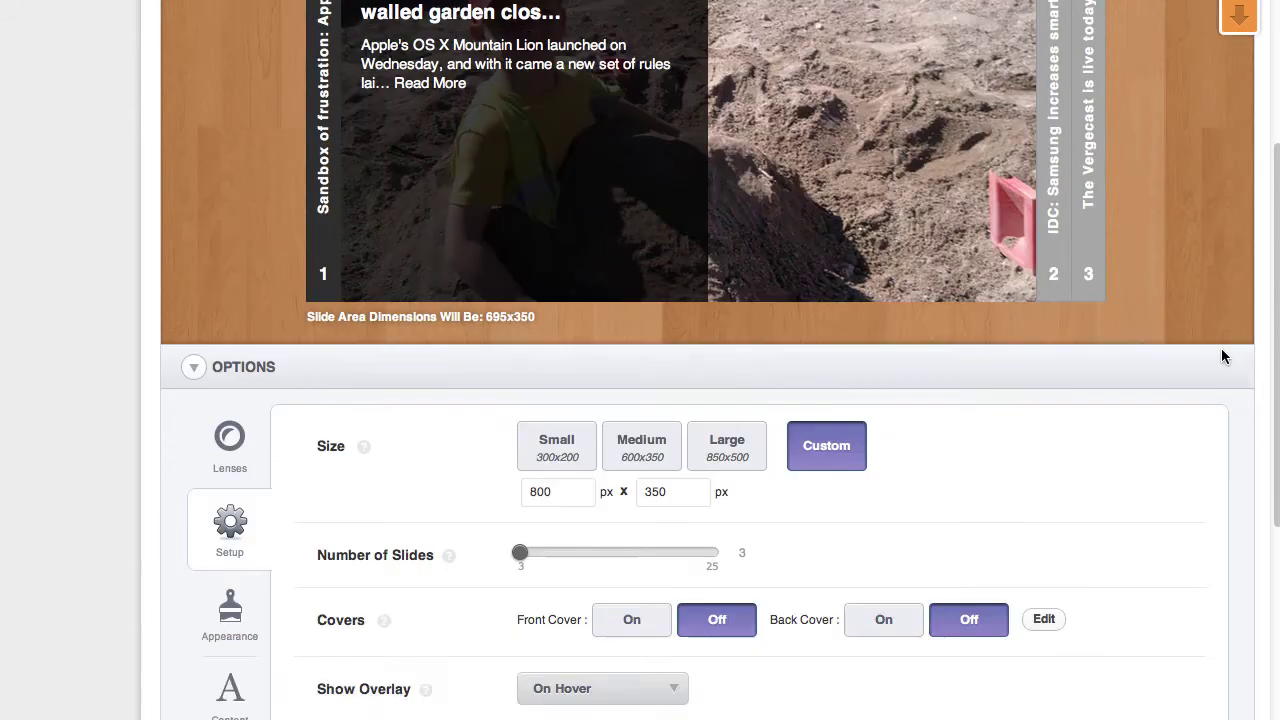
Widen the slide spines to about 57 px in the Navigation settings.
left_click(229, 512)
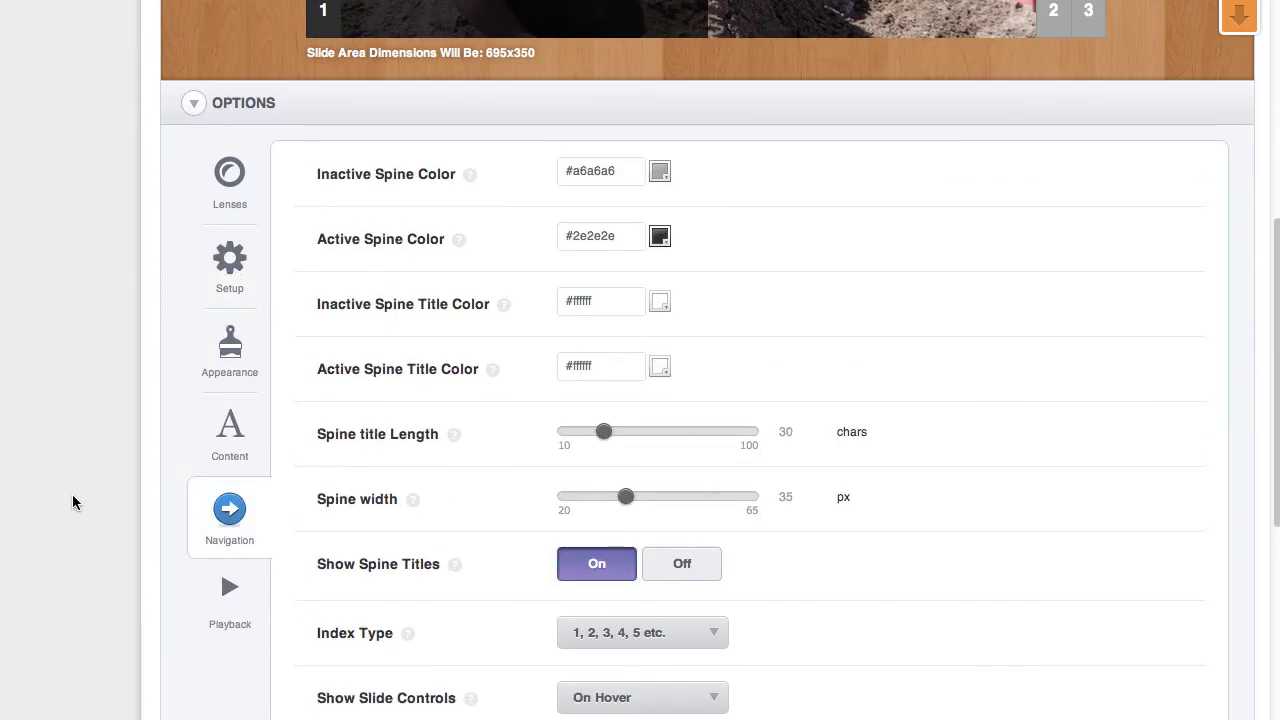
scroll(94, 491, "down", 2)
scroll(100, 493, "down", 3)
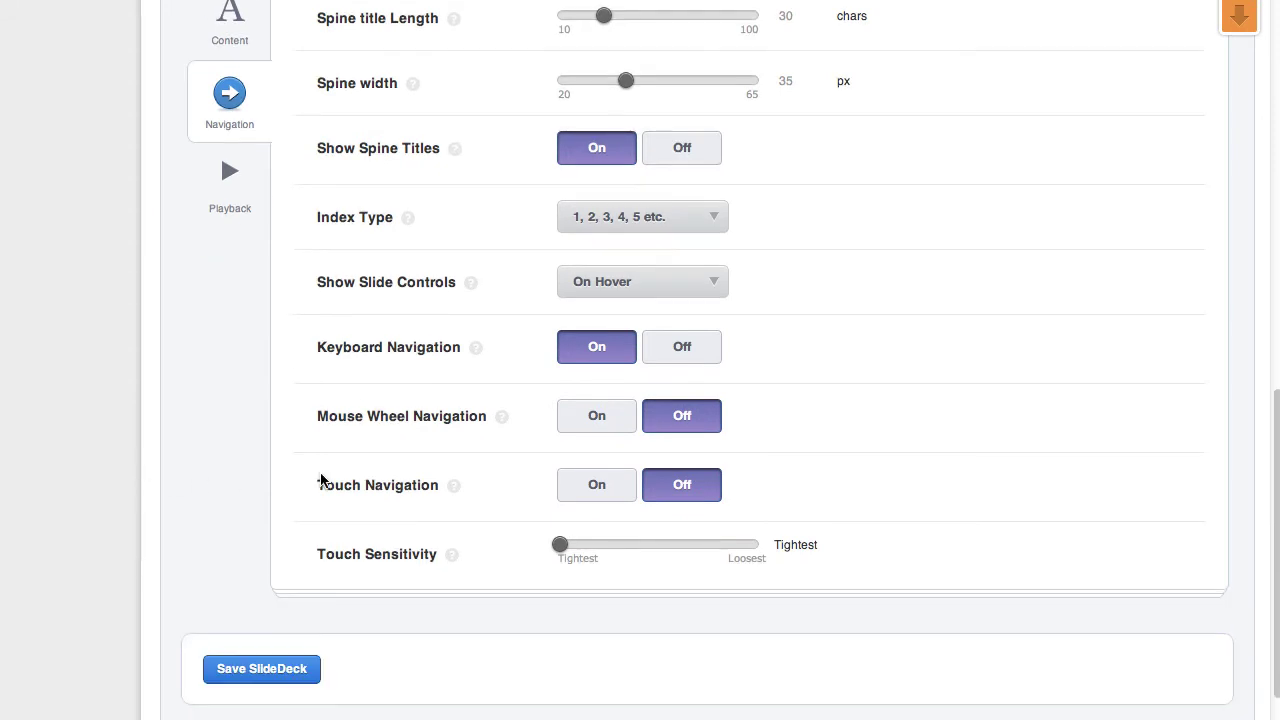
scroll(350, 468, "up", 3)
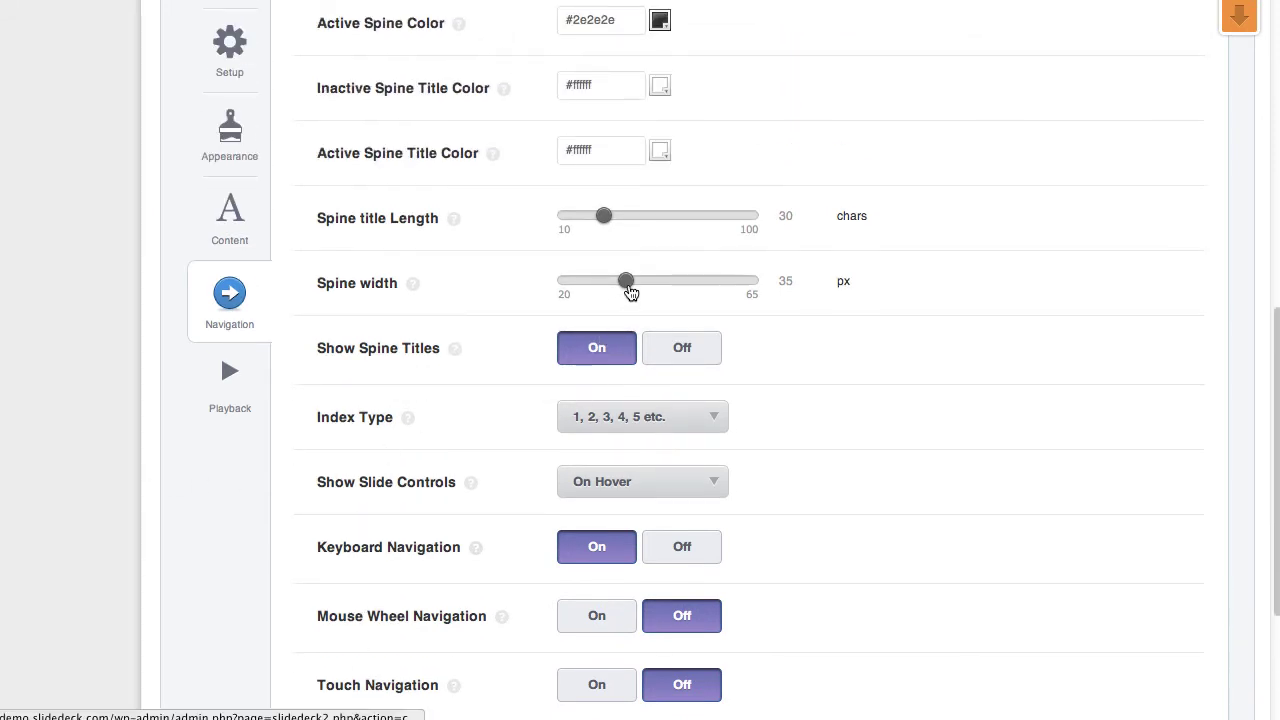
left_click(628, 287)
left_click_drag(701, 287, 713, 287)
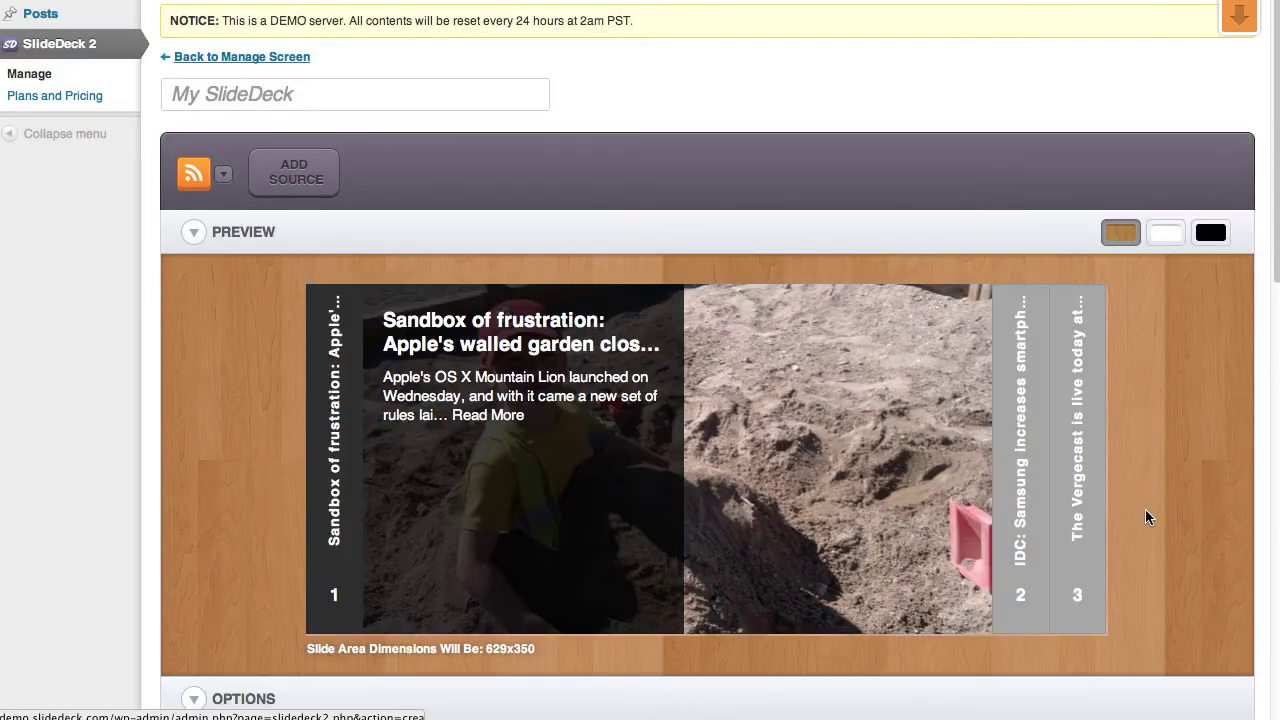
scroll(1164, 525, "down", 3)
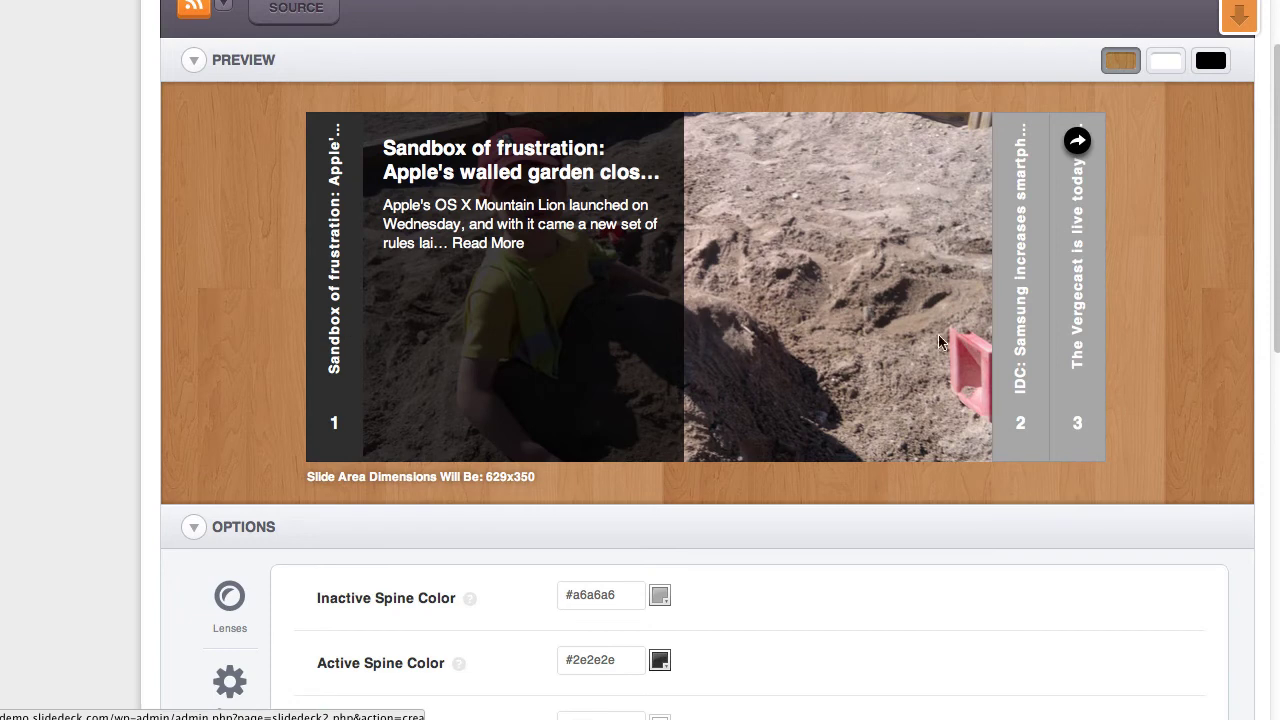
Click through the IDC Samsung, Vergecast and first sandbox slides in the preview.
left_click(998, 340)
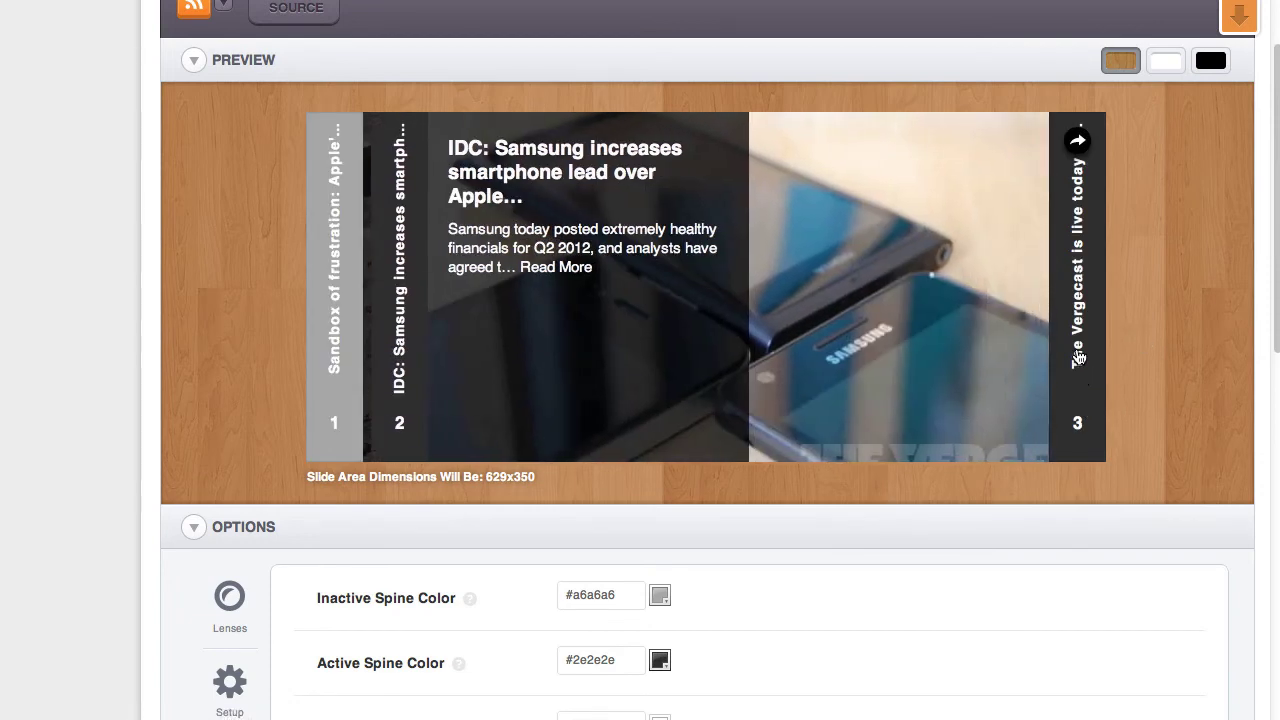
left_click(1078, 357)
left_click(410, 386)
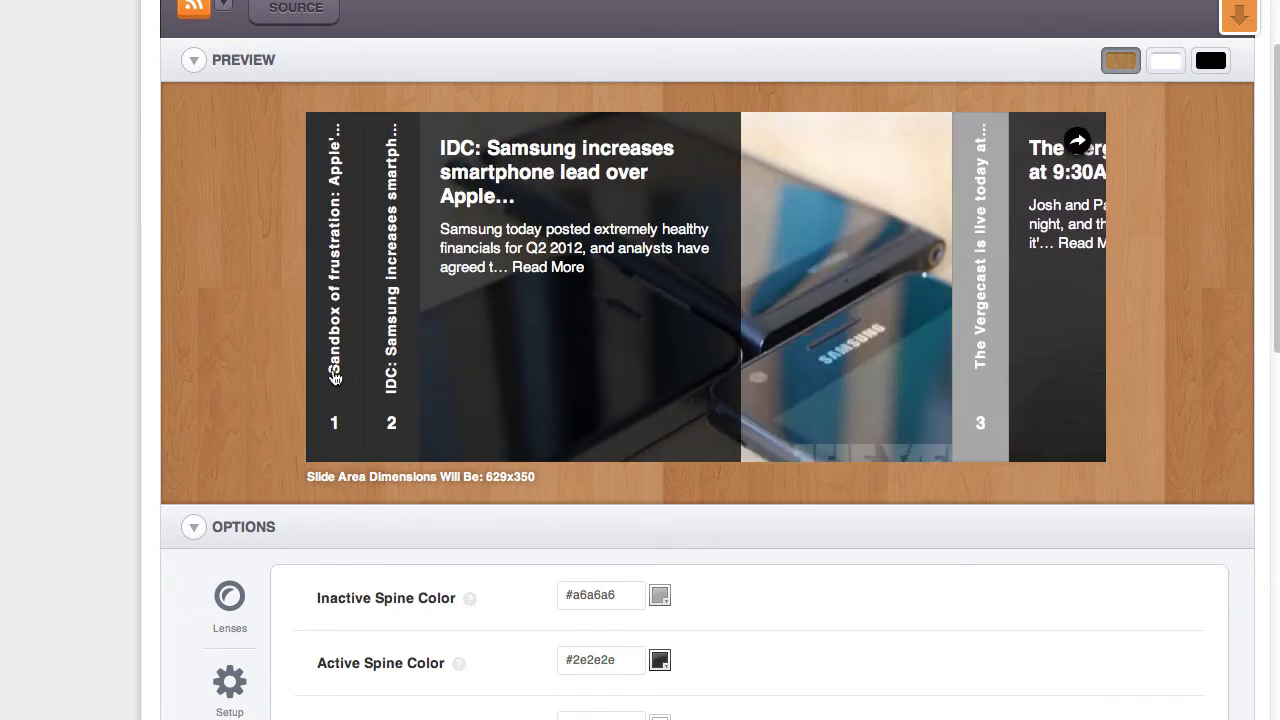
left_click(338, 374)
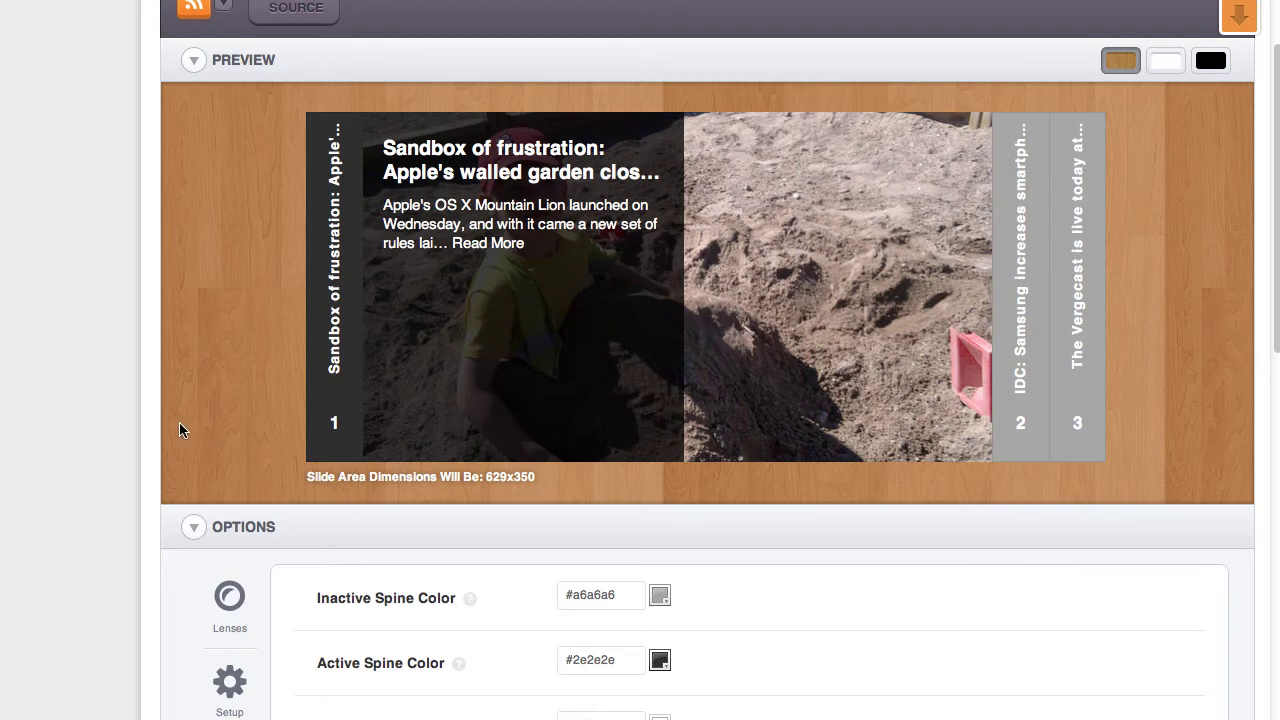
scroll(180, 420, "down", 6)
scroll(180, 415, "up", 5)
scroll(181, 417, "up", 2)
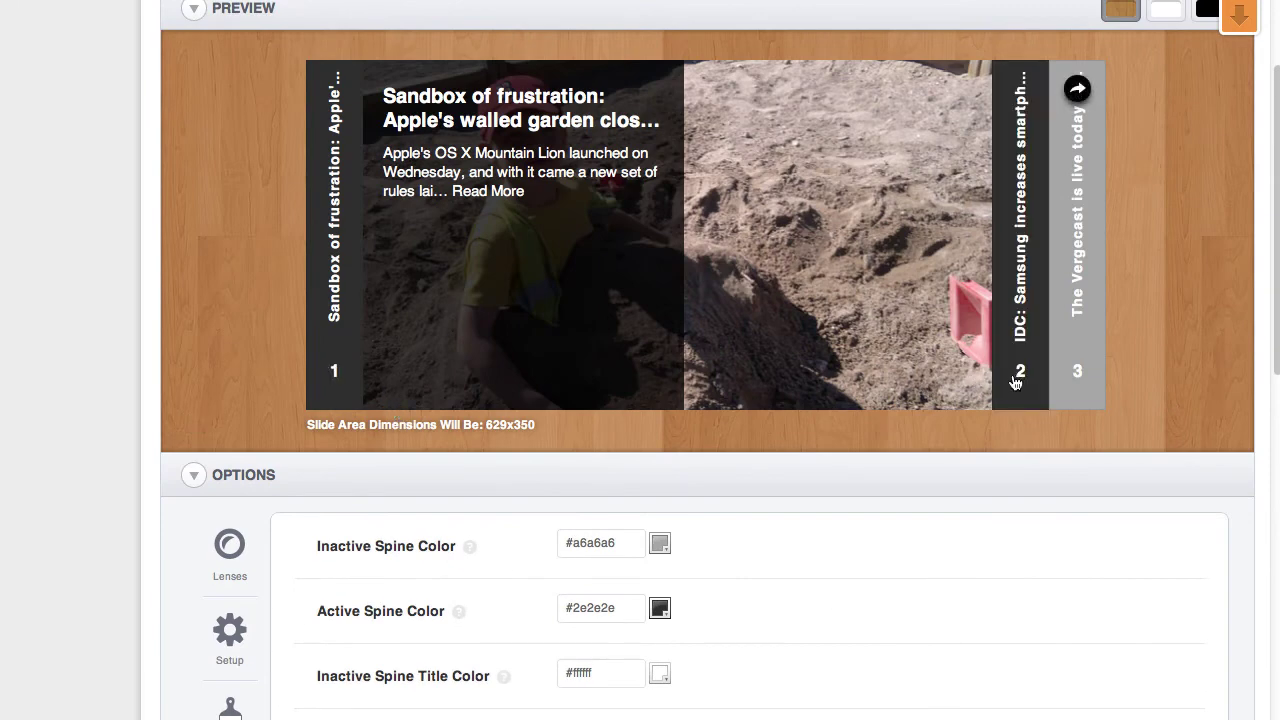
scroll(1100, 515, "down", 5)
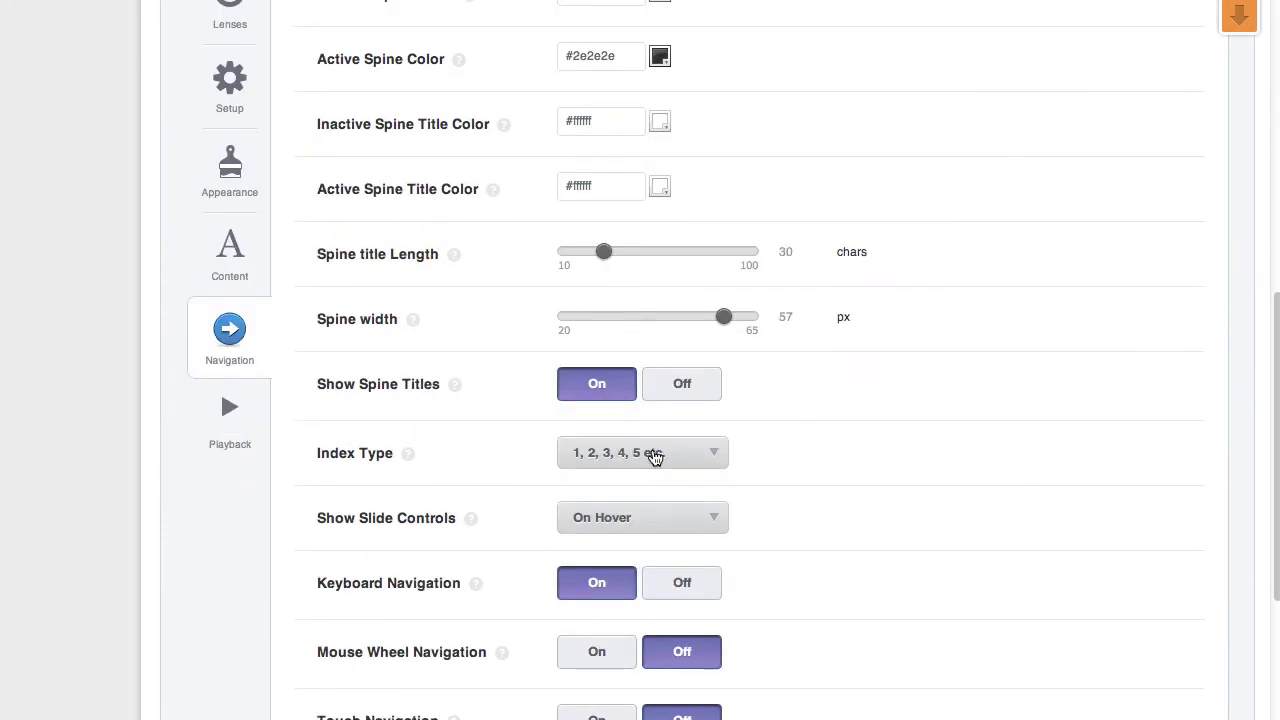
Set Index Type to 'A, B, C, D, E etc.' and open slide C in the preview.
left_click(655, 457)
scroll(745, 580, "down", 2)
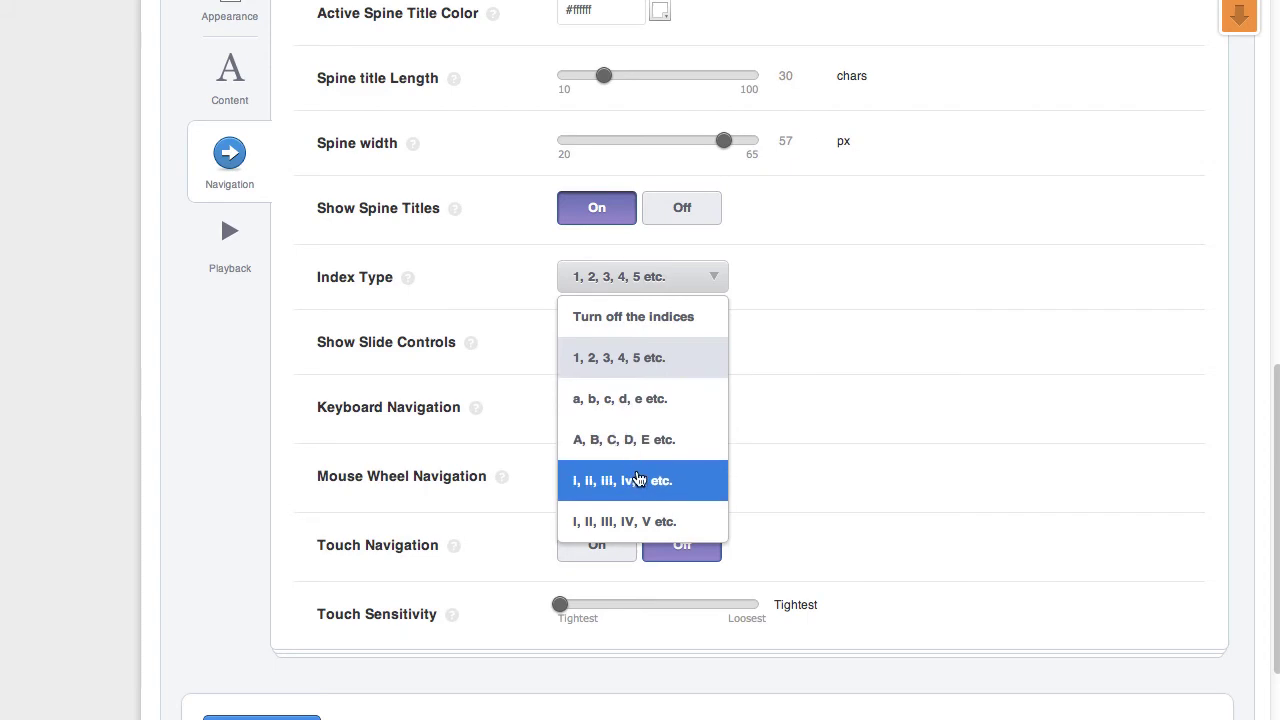
left_click(636, 439)
scroll(942, 466, "up", 8)
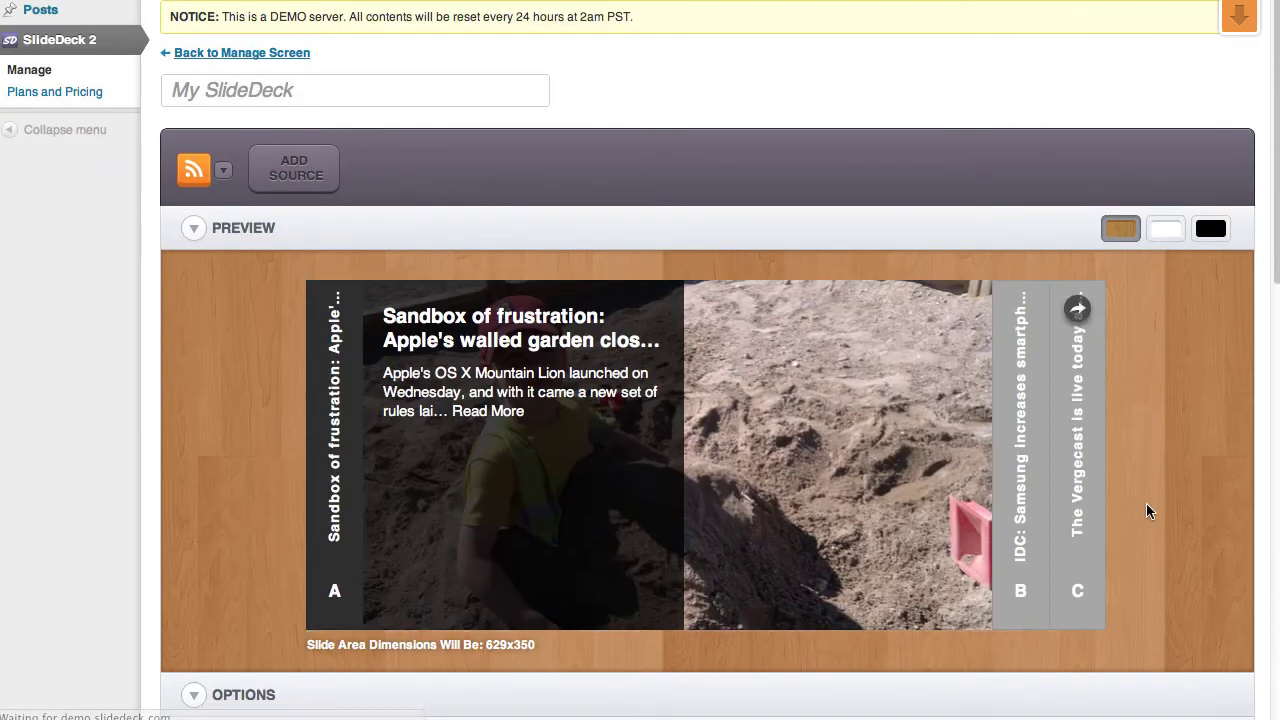
scroll(1138, 501, "down", 2)
left_click(1078, 470)
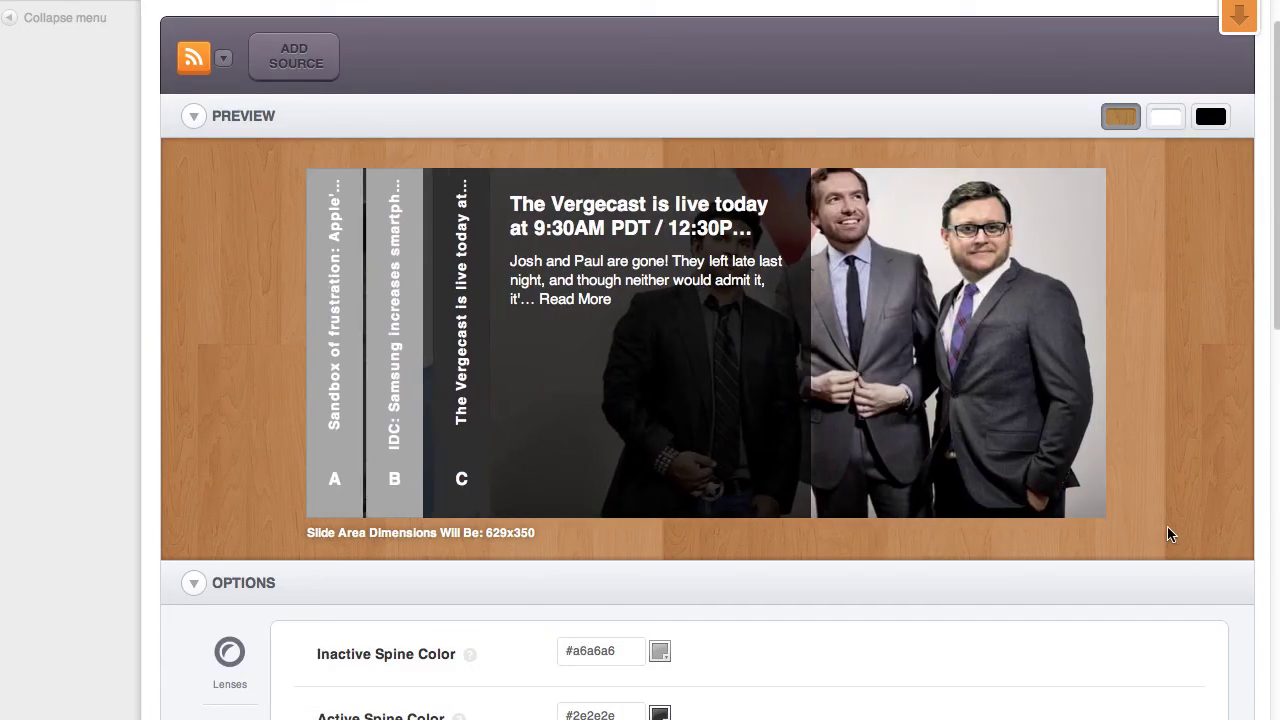
scroll(1180, 470, "down", 8)
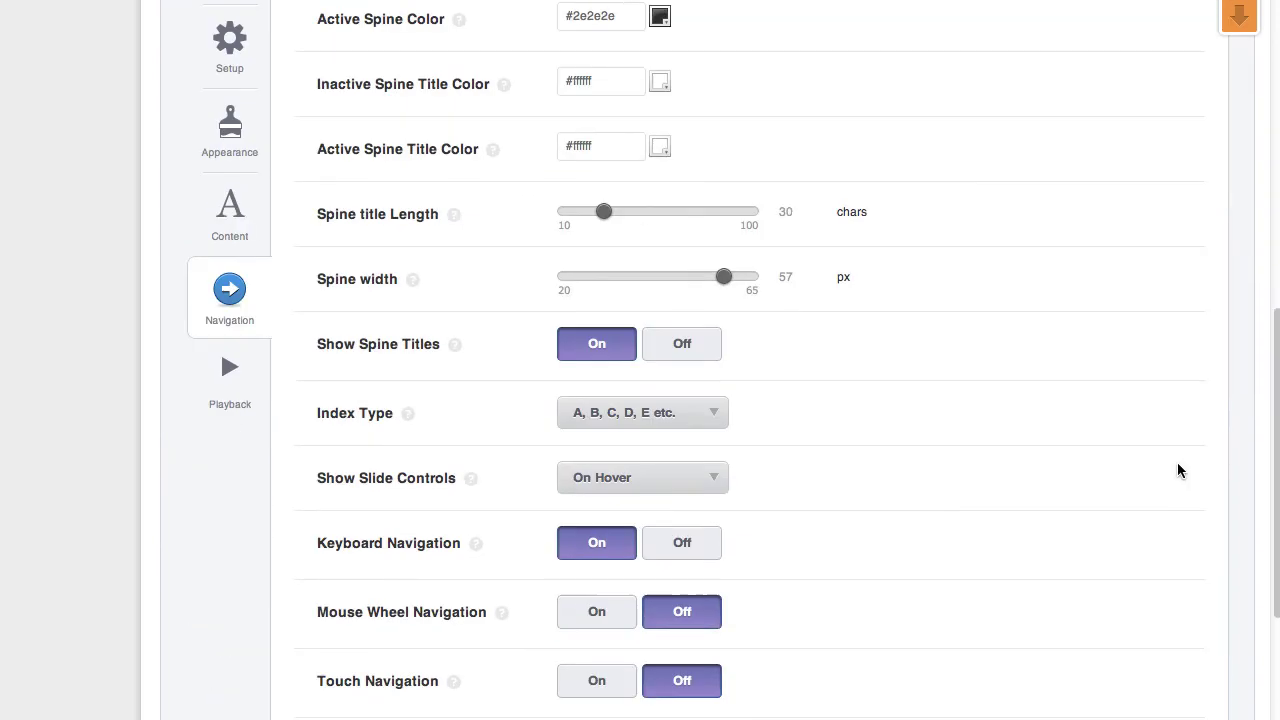
scroll(928, 485, "down", 1)
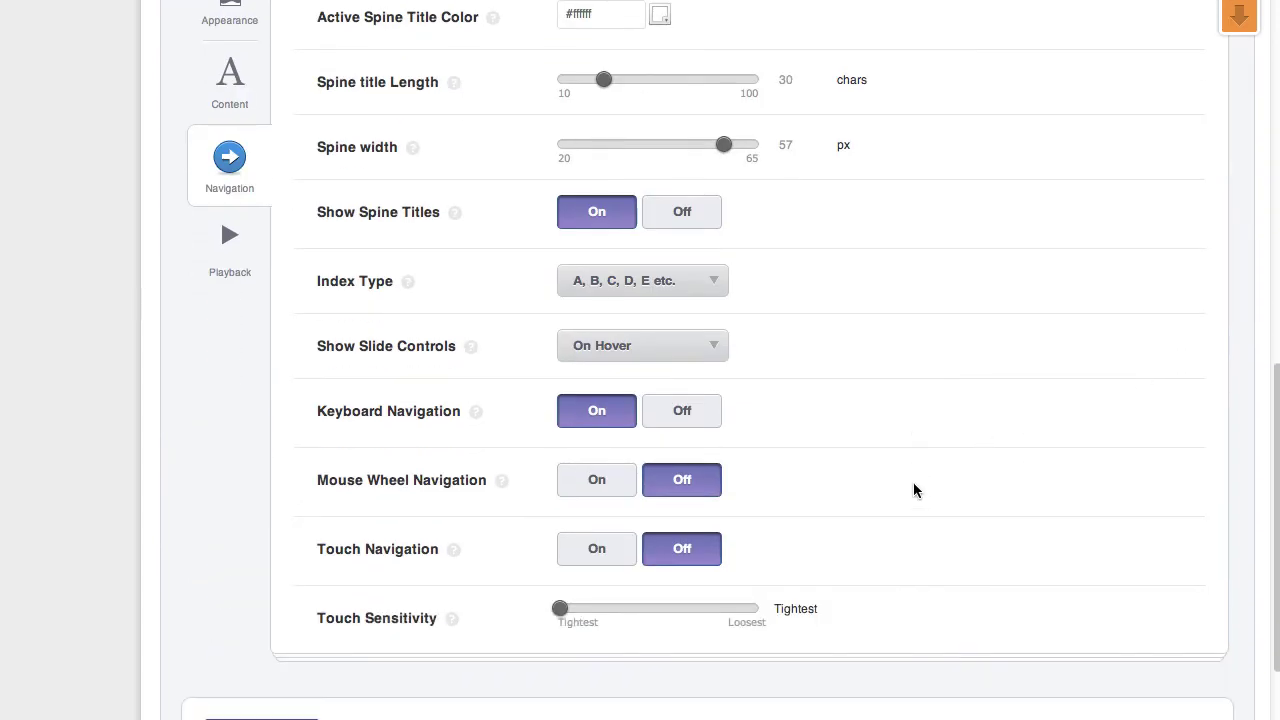
Turn Show Spine Titles off and test spines C, B and A in the preview.
left_click(692, 218)
scroll(1088, 477, "up", 9)
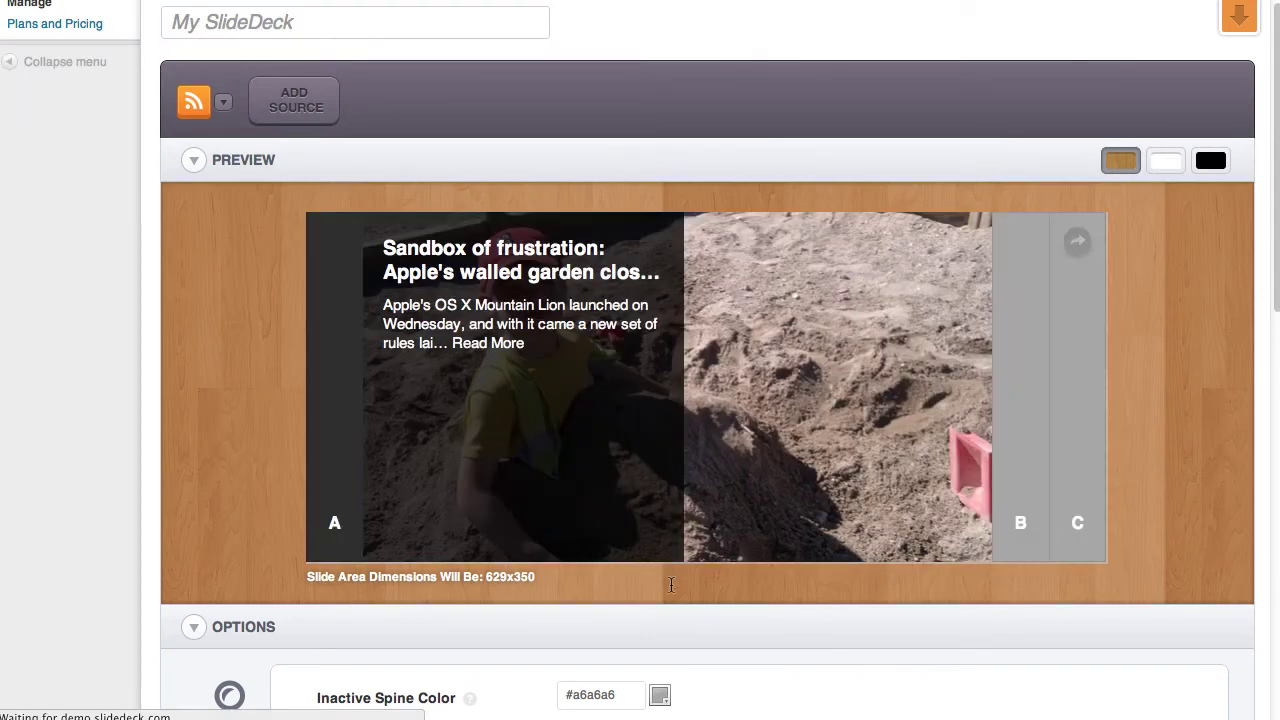
left_click(1062, 516)
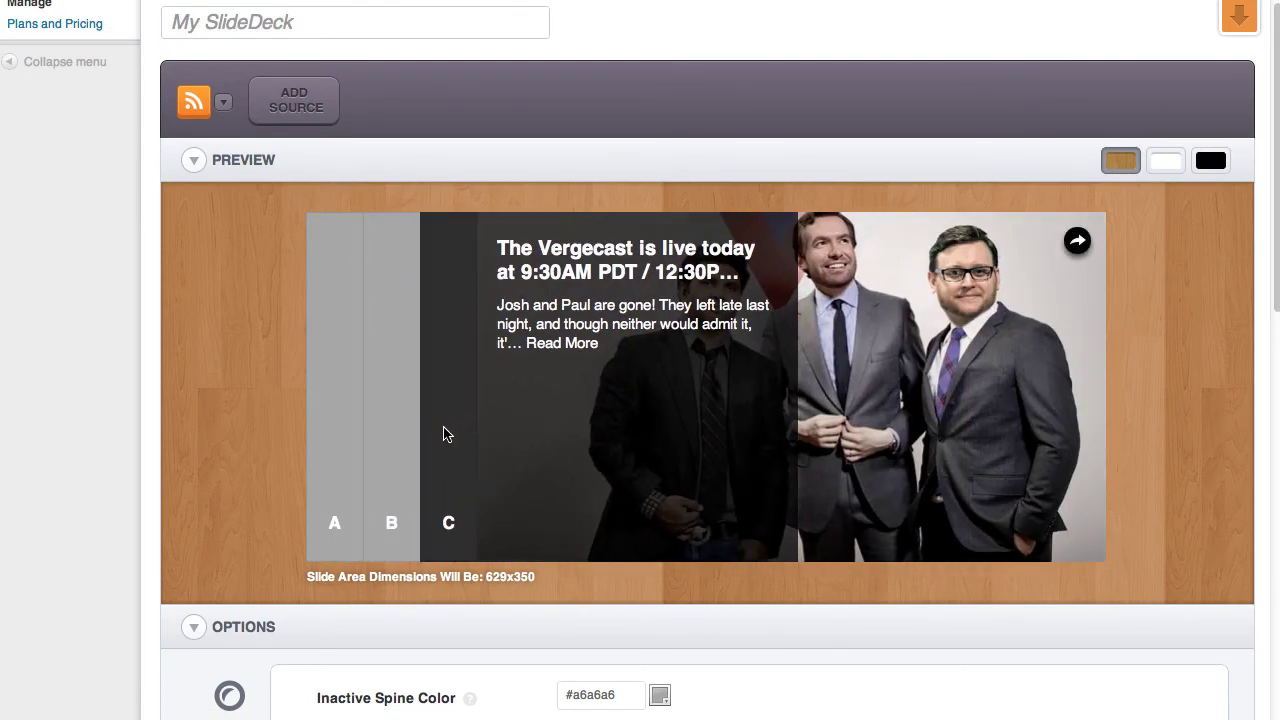
left_click(398, 431)
left_click(322, 416)
scroll(235, 474, "down", 10)
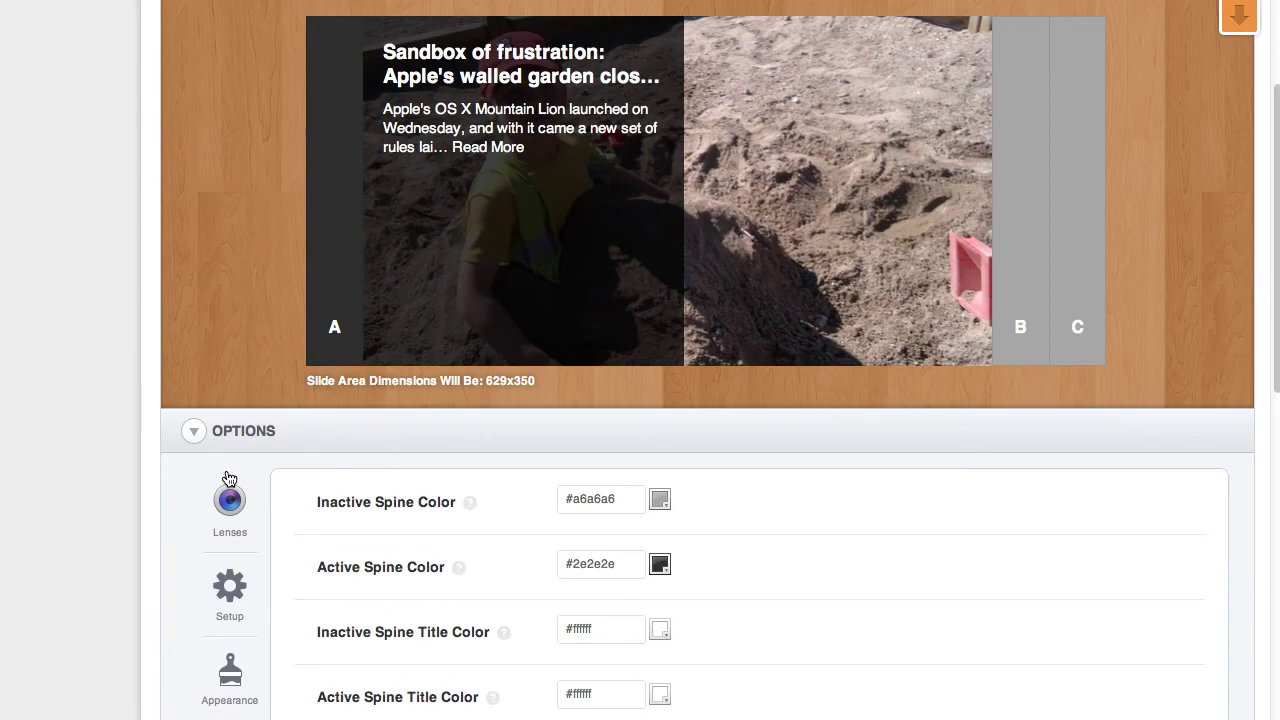
Switch the Show Spine Titles option back to On.
left_click(590, 240)
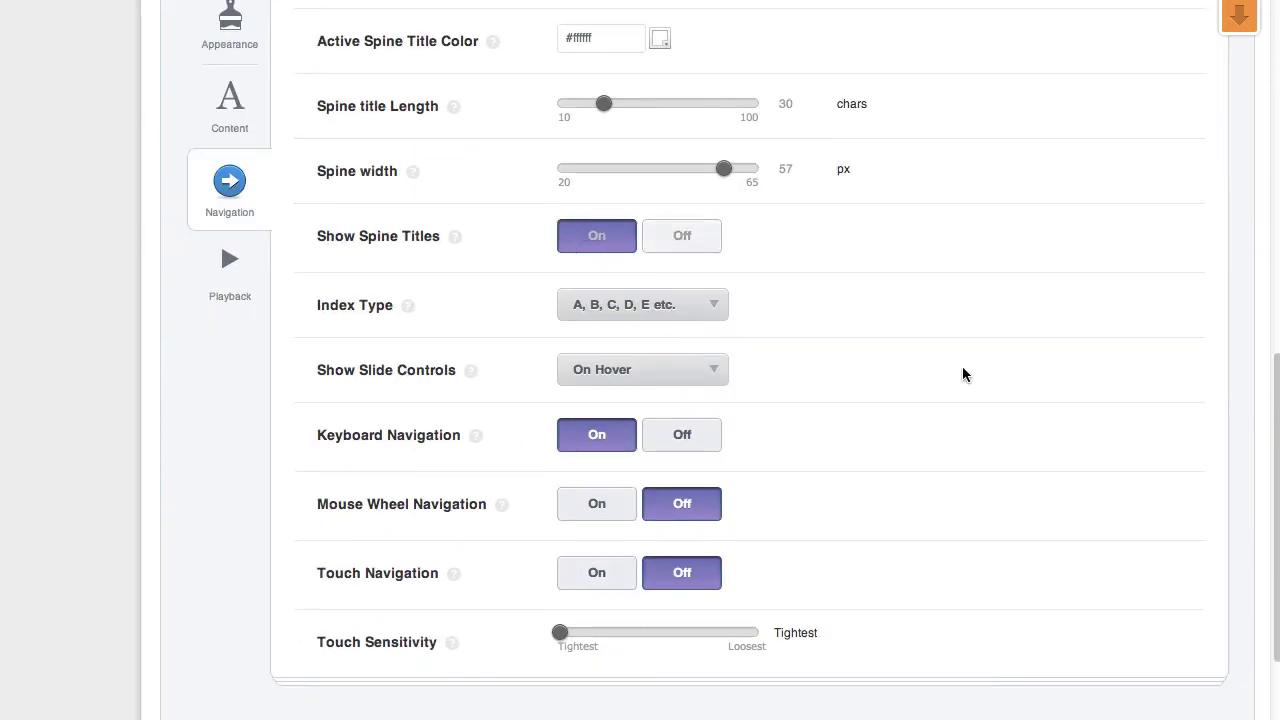
scroll(1134, 400, "up", 8)
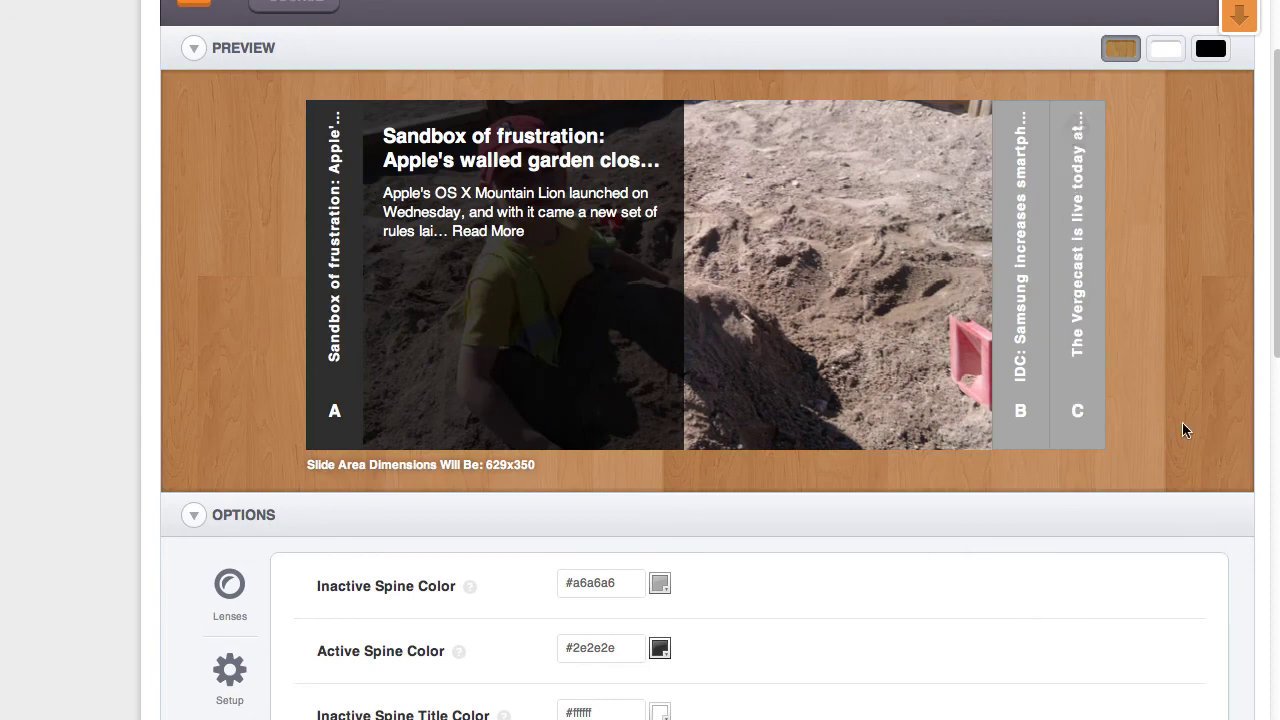
scroll(1108, 305, "up", 2)
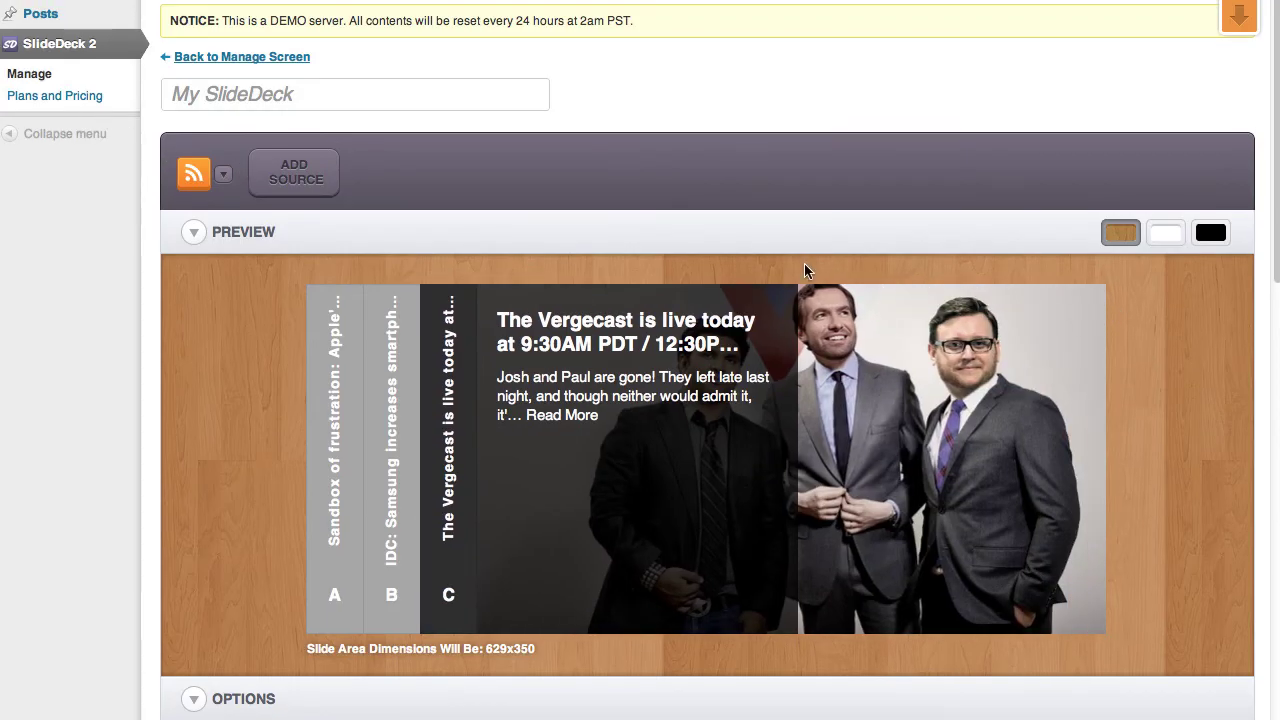
mouse_move(643, 371)
scroll(504, 173, "down", 2)
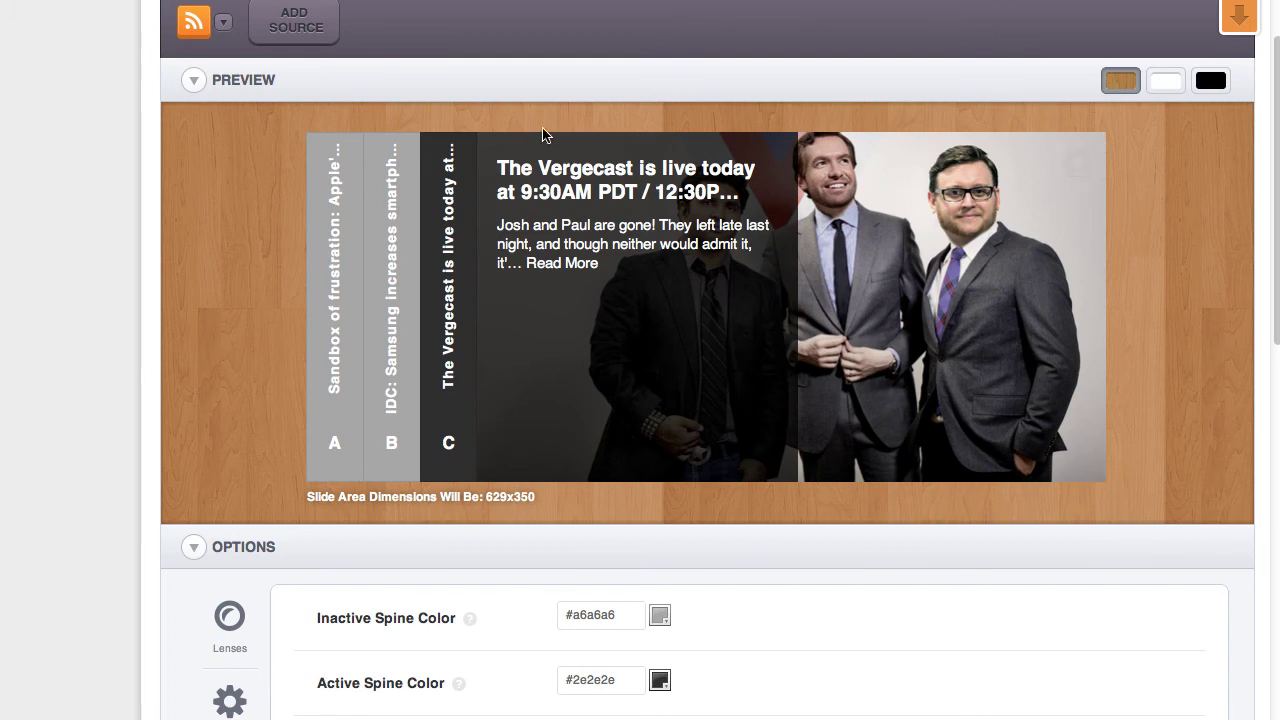
Open spine B (Samsung) and then spine A in the preview to confirm the titles appear.
mouse_move(469, 475)
left_click(391, 362)
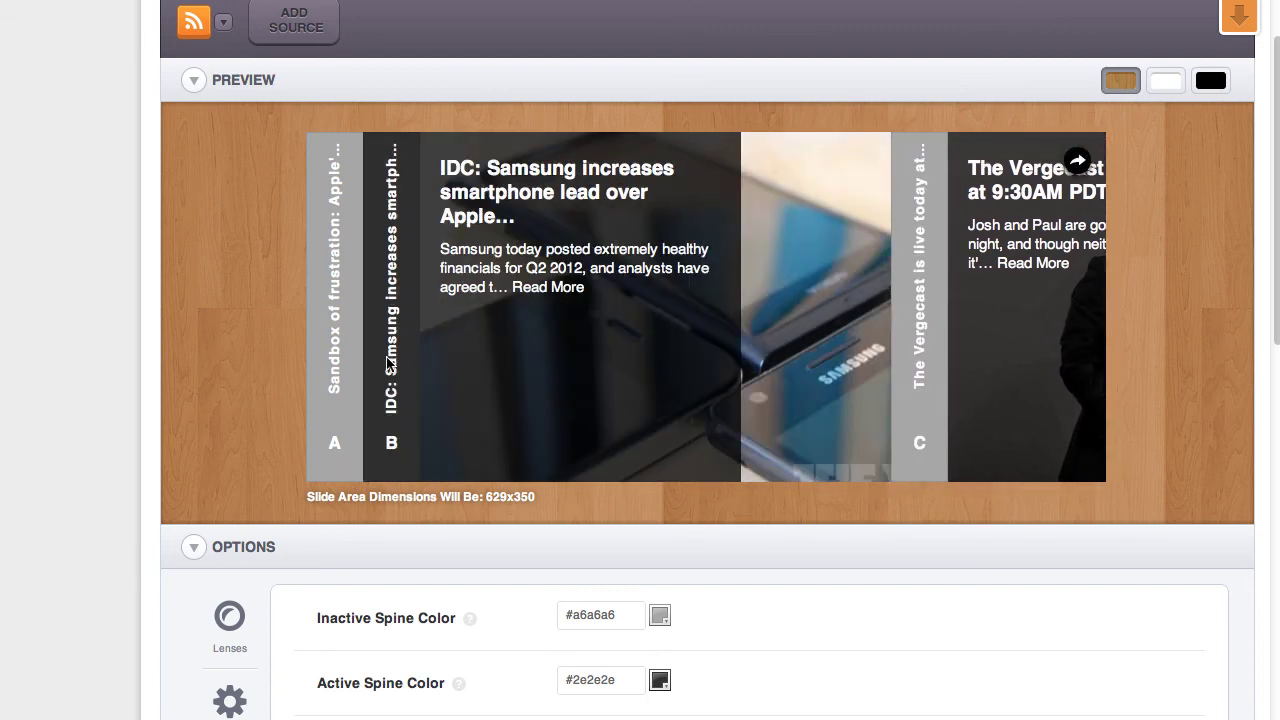
left_click(335, 340)
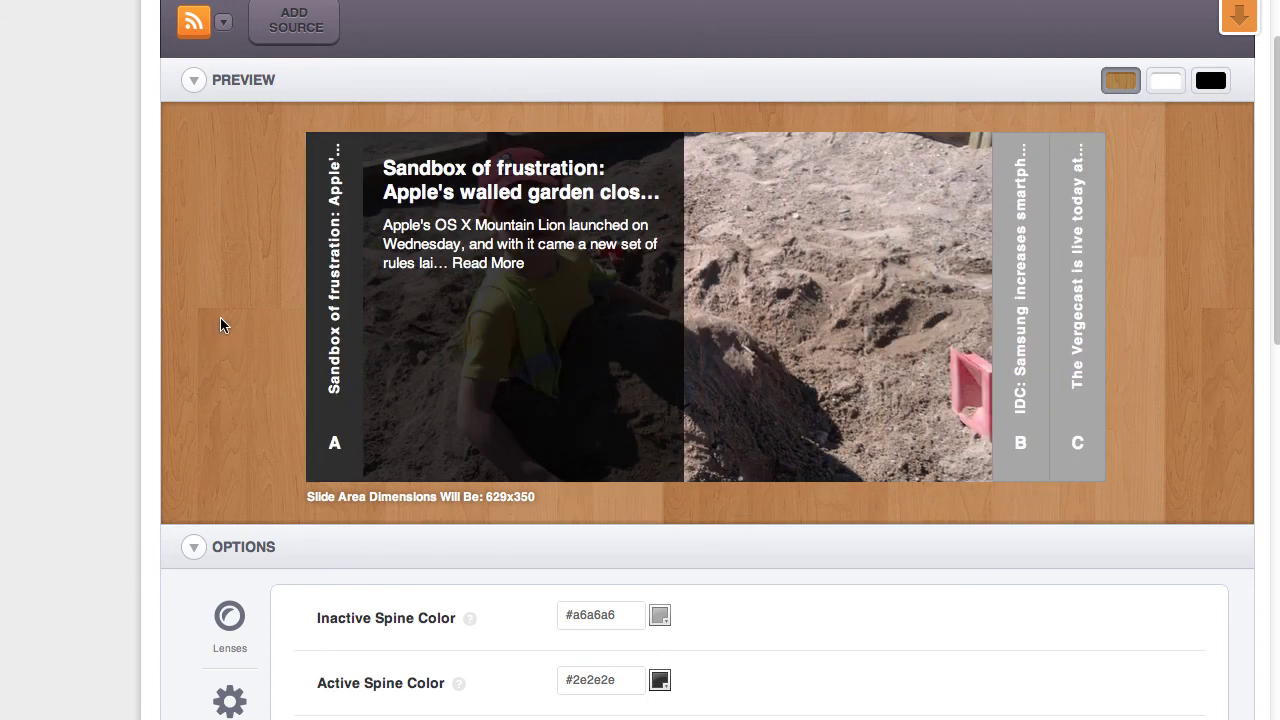
scroll(224, 317, "up", 1)
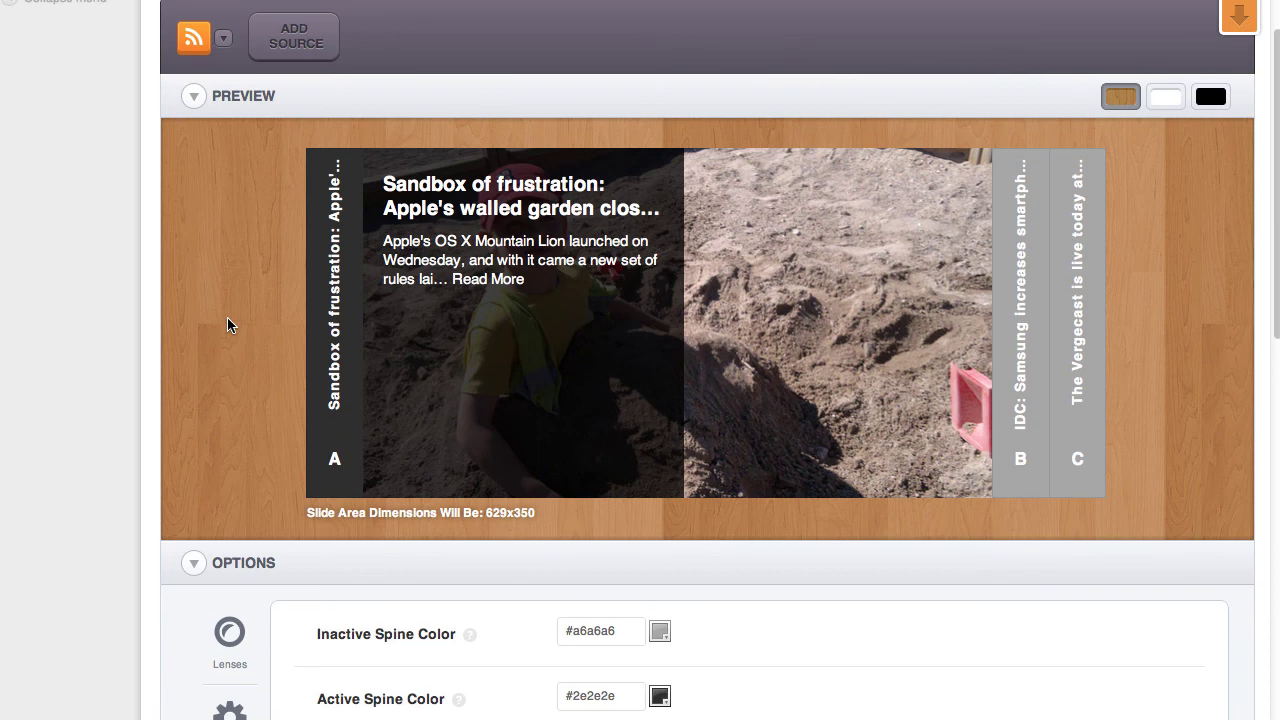
scroll(227, 324, "up", 1)
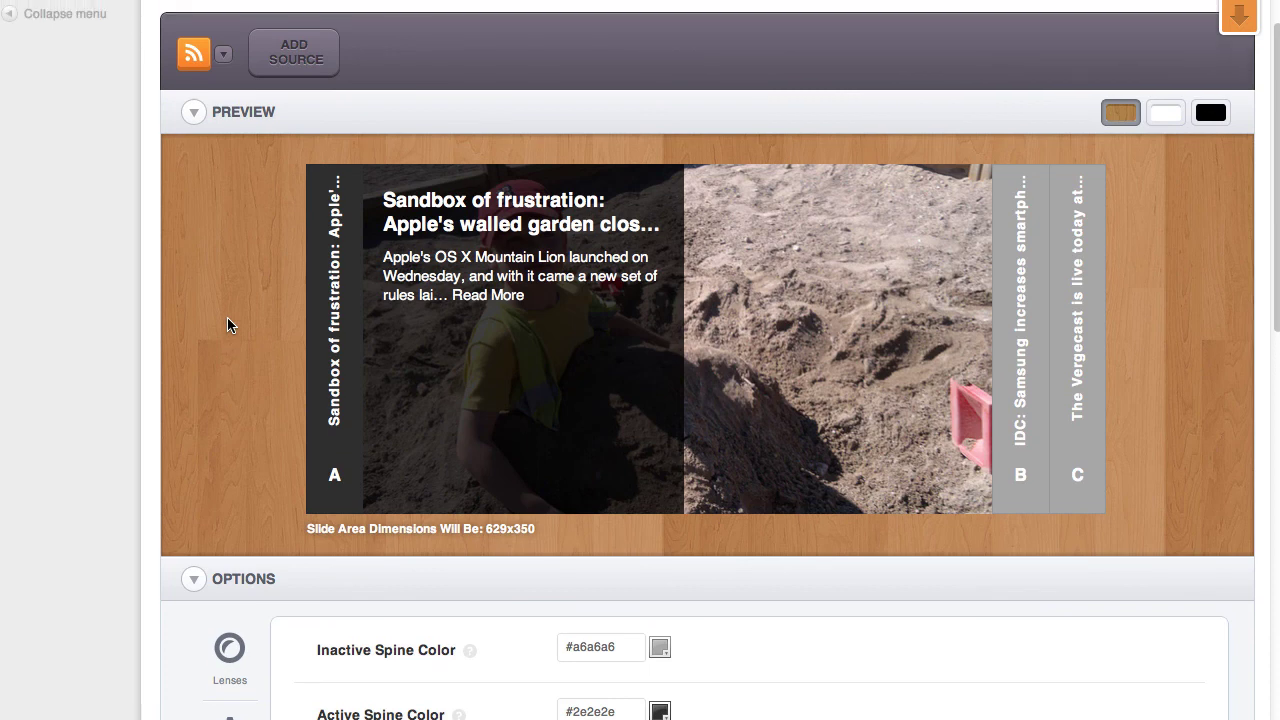